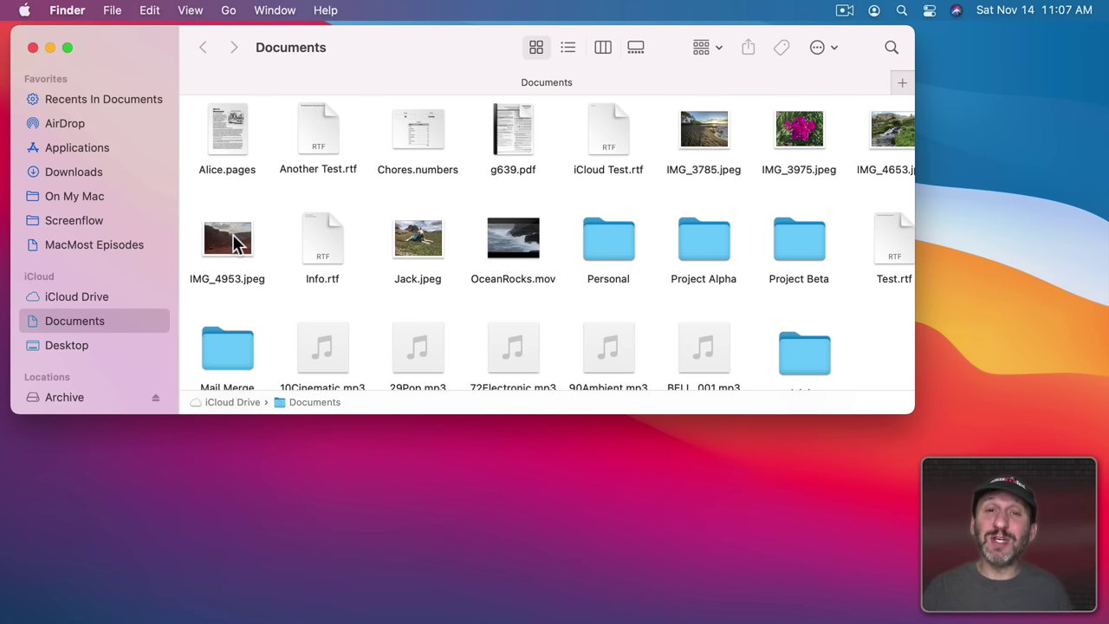
# Drop IMG_4953.jpeg into a new message and set its Image Size to Small.
pyautogui.moveTo(236, 232); pyautogui.dragTo(170, 597)
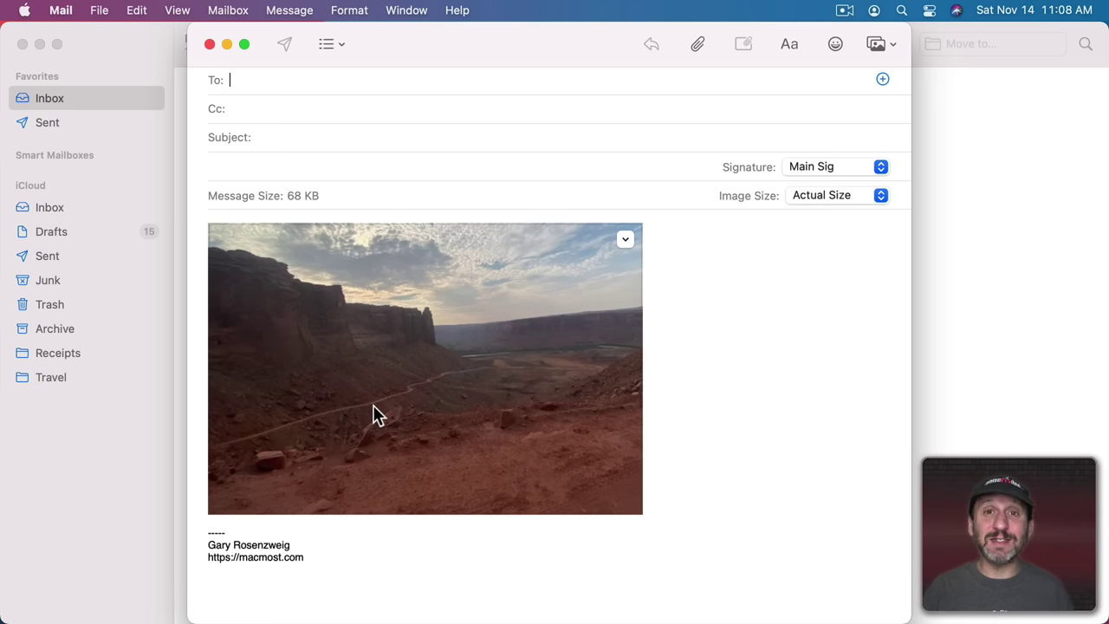
pyautogui.click(819, 196)
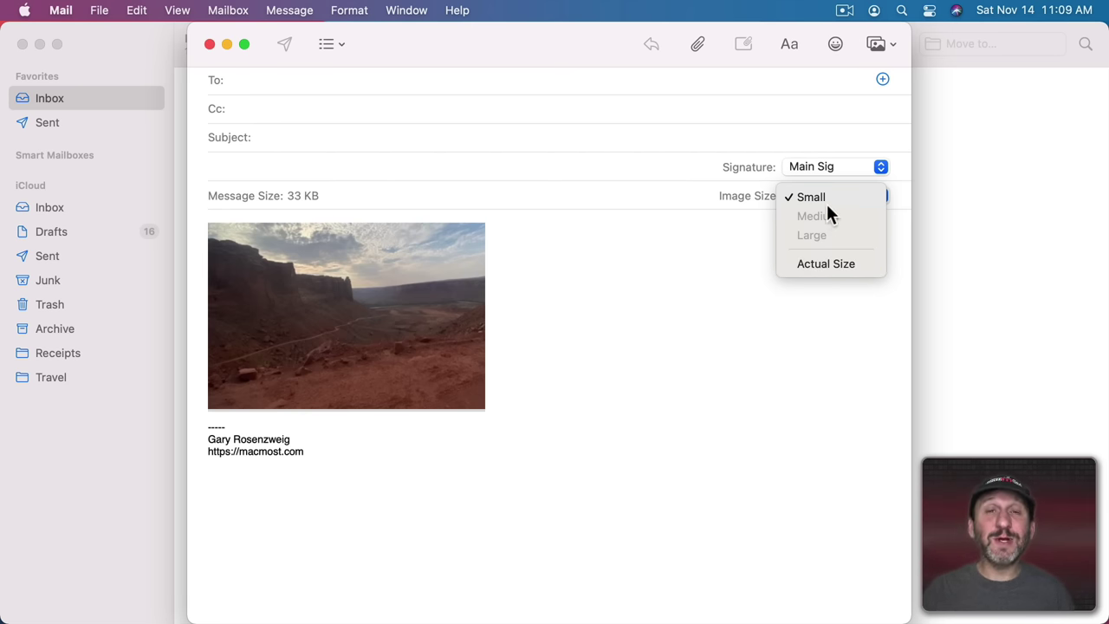
pyautogui.moveTo(825, 210)
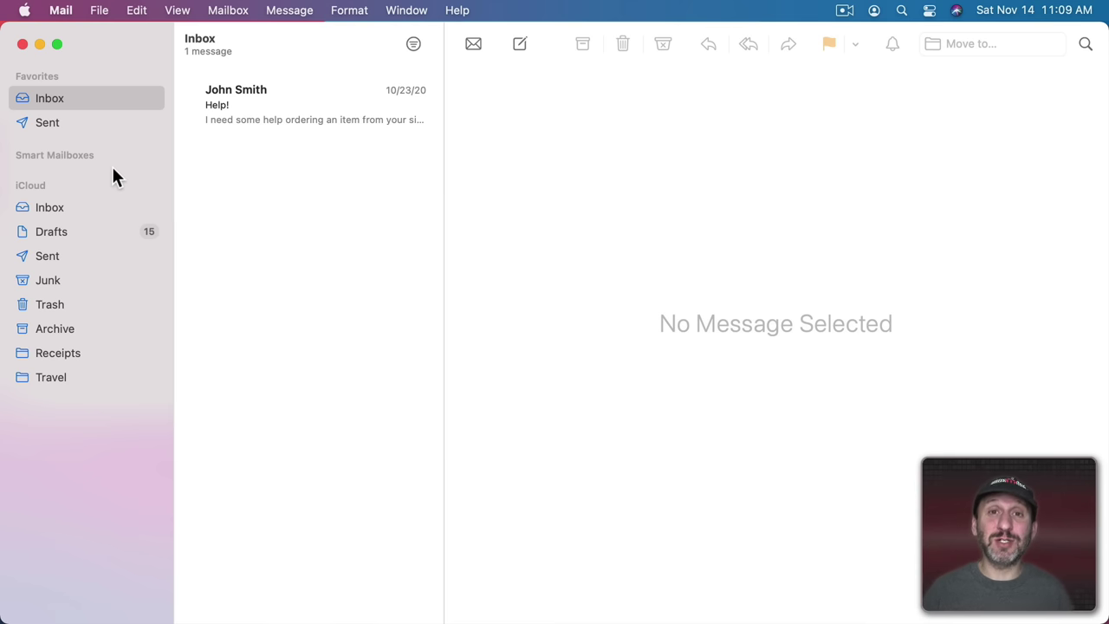
# Set Check for new messages to Manually in General preferences and close the window.
pyautogui.click(65, 12)
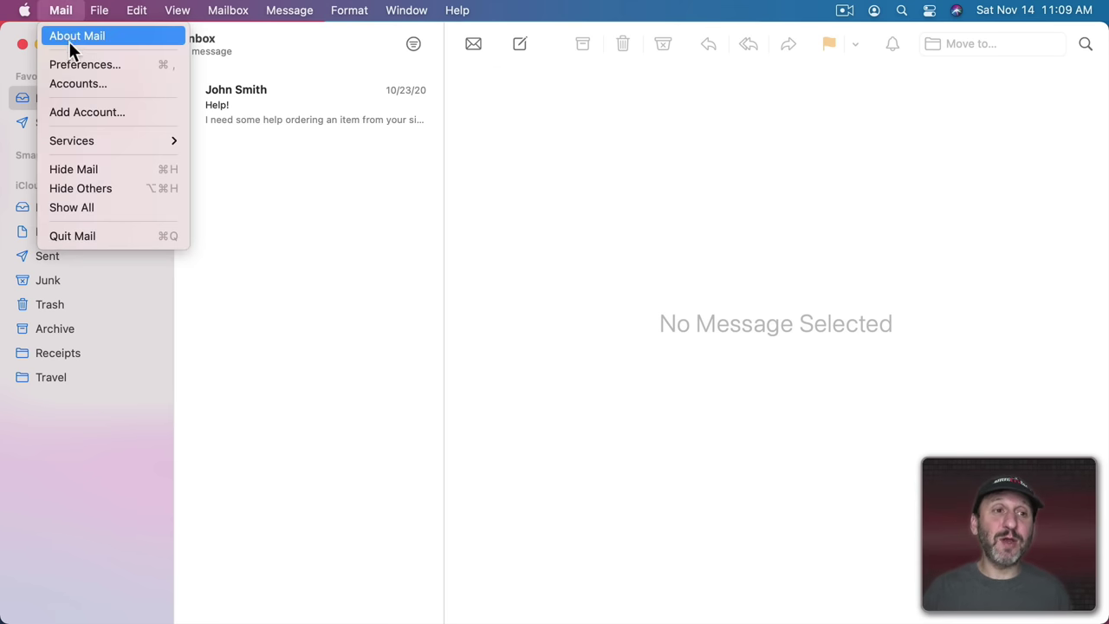
pyautogui.click(74, 59)
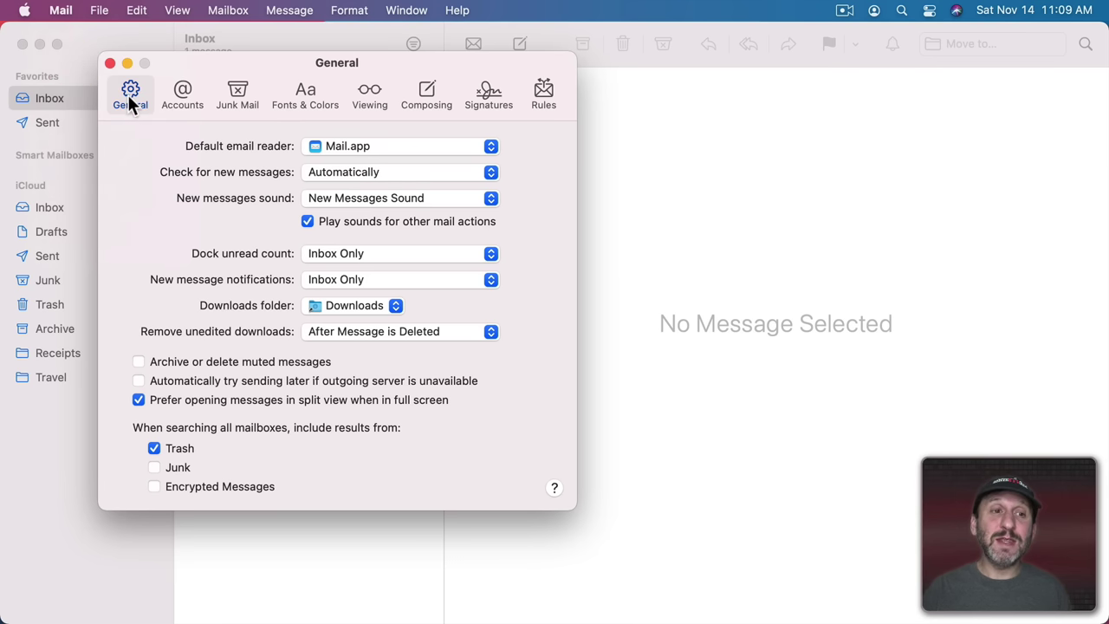
pyautogui.click(256, 170)
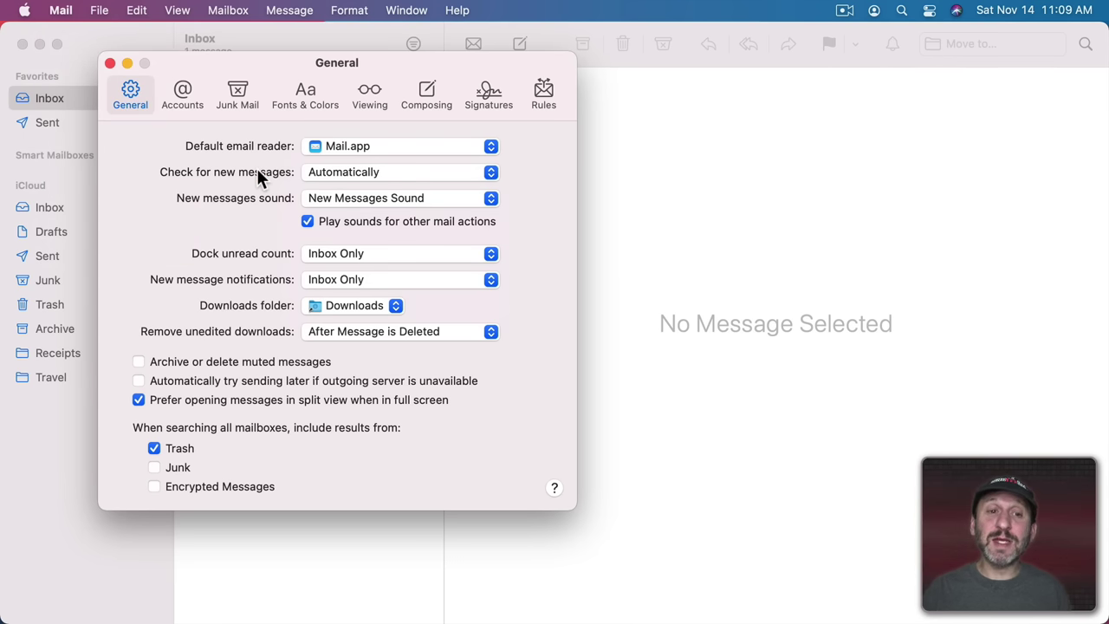
pyautogui.click(345, 172)
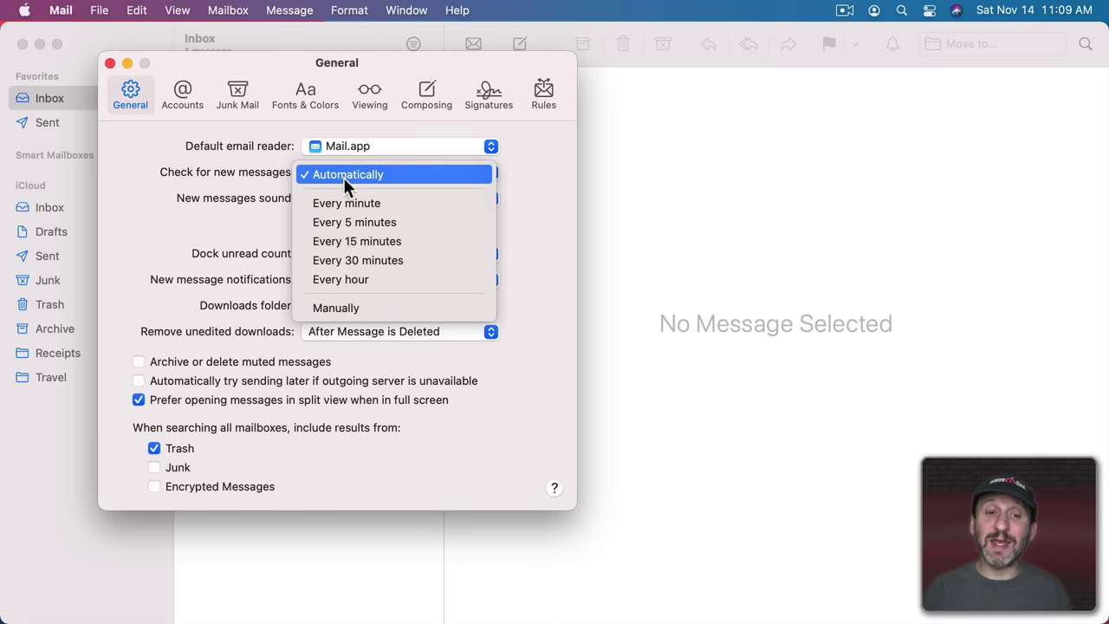
pyautogui.click(360, 308)
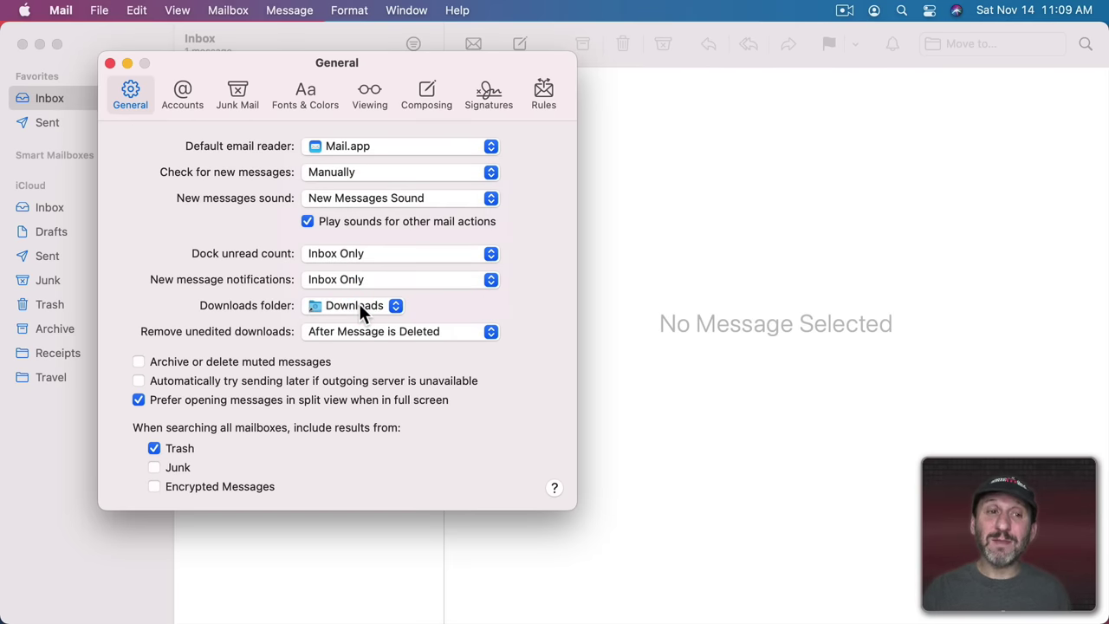
pyautogui.click(111, 64)
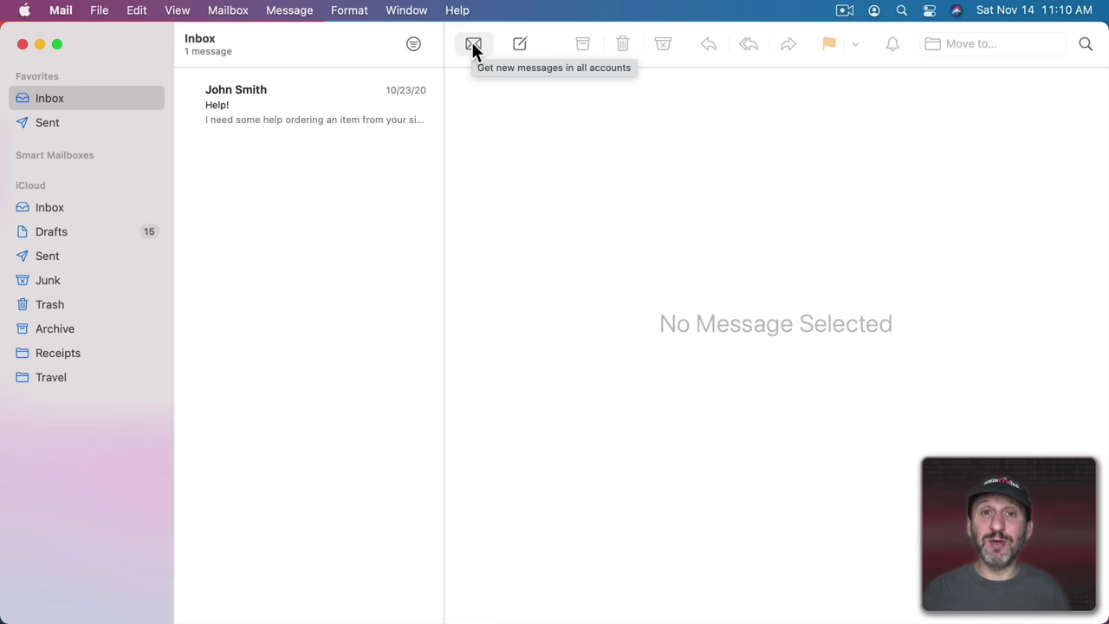
# Reply to the Help! message quoting only its selected first sentence.
pyautogui.click(286, 126)
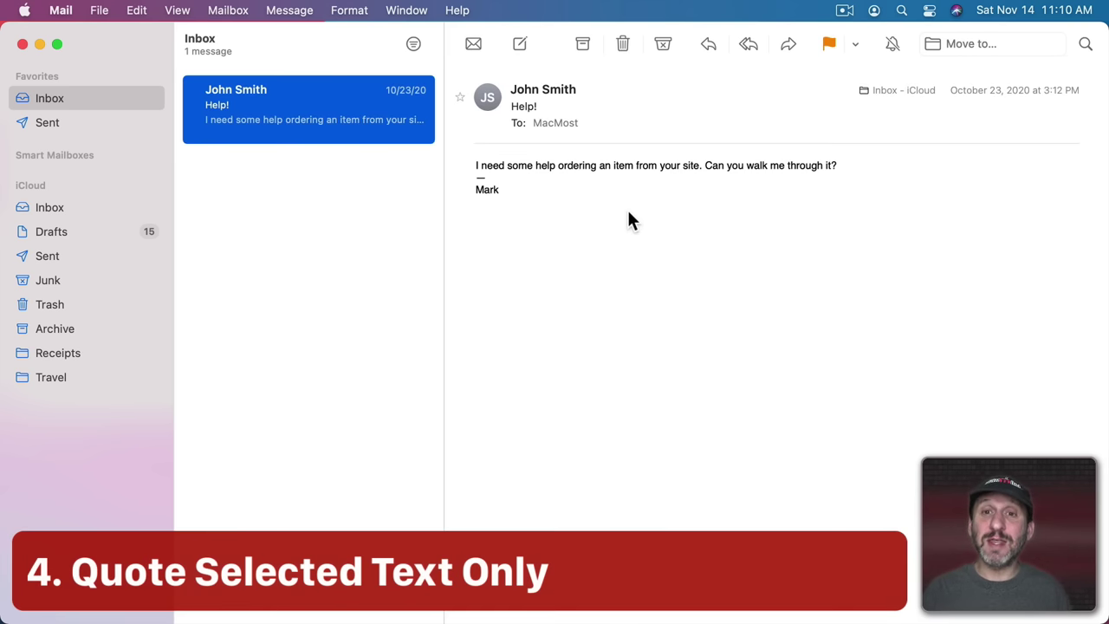
pyautogui.click(706, 45)
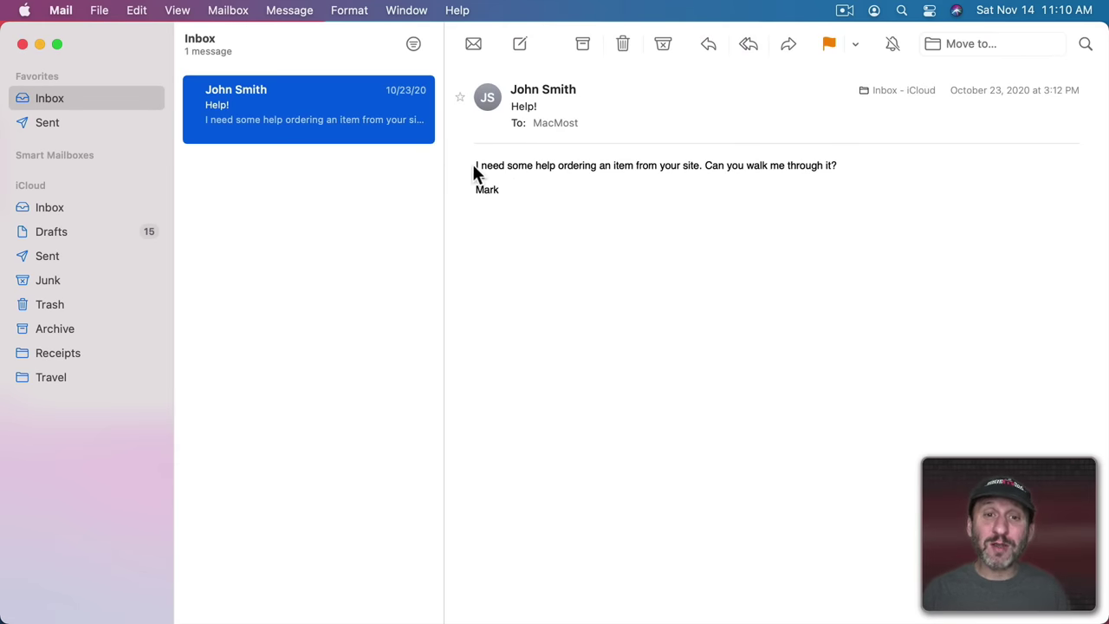
pyautogui.moveTo(474, 165); pyautogui.dragTo(706, 165)
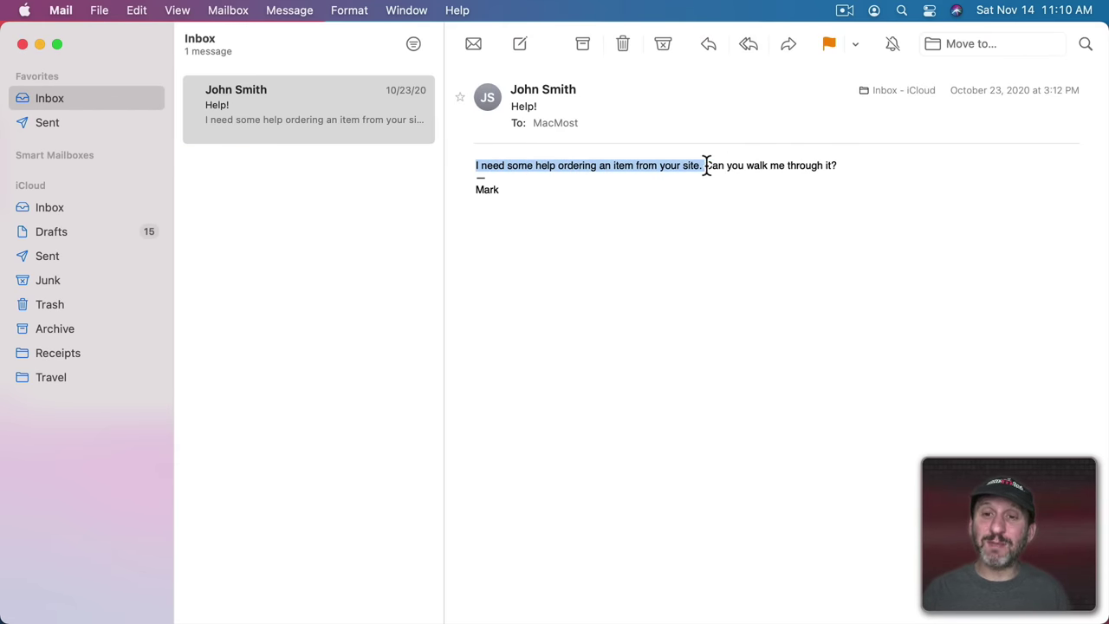
pyautogui.click(708, 43)
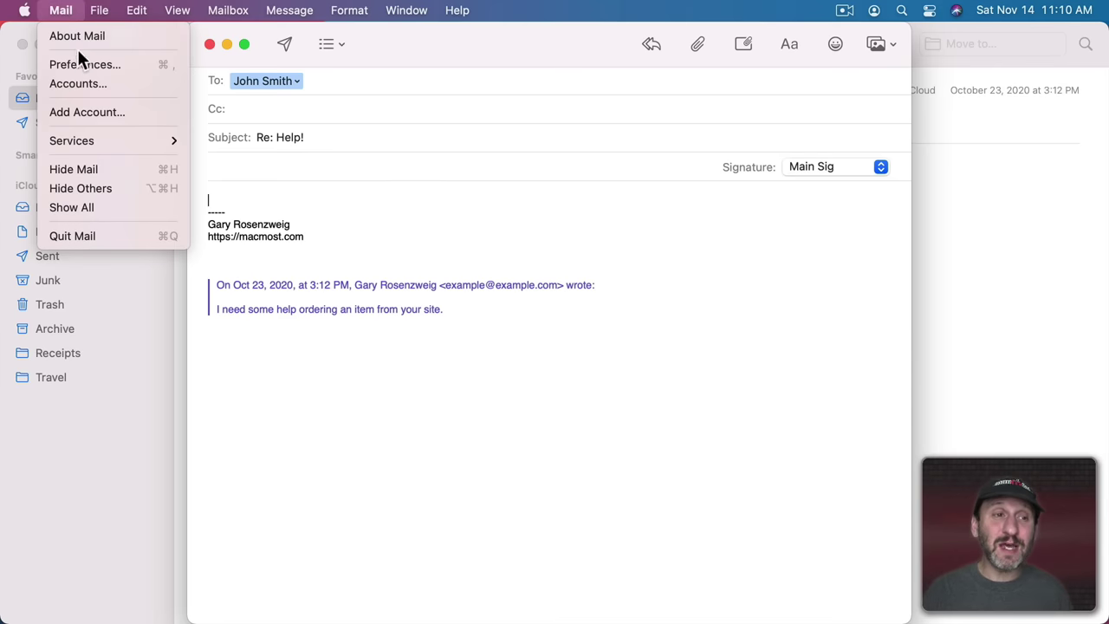
# Turn off Place signature above quoted text in the Signatures preferences.
pyautogui.click(78, 62)
pyautogui.click(426, 92)
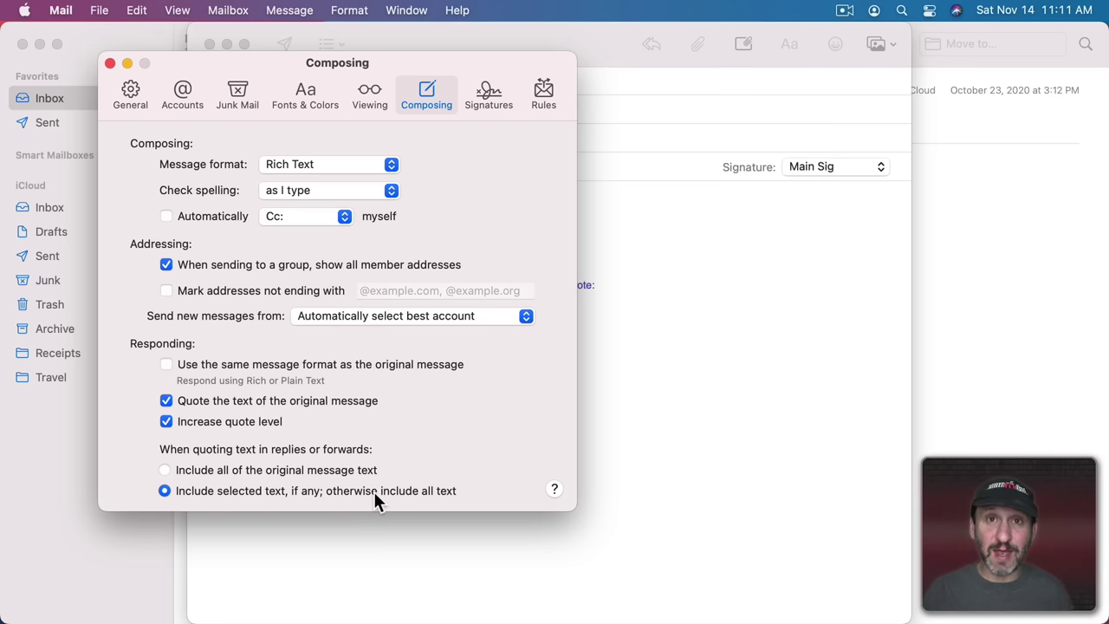
pyautogui.click(484, 90)
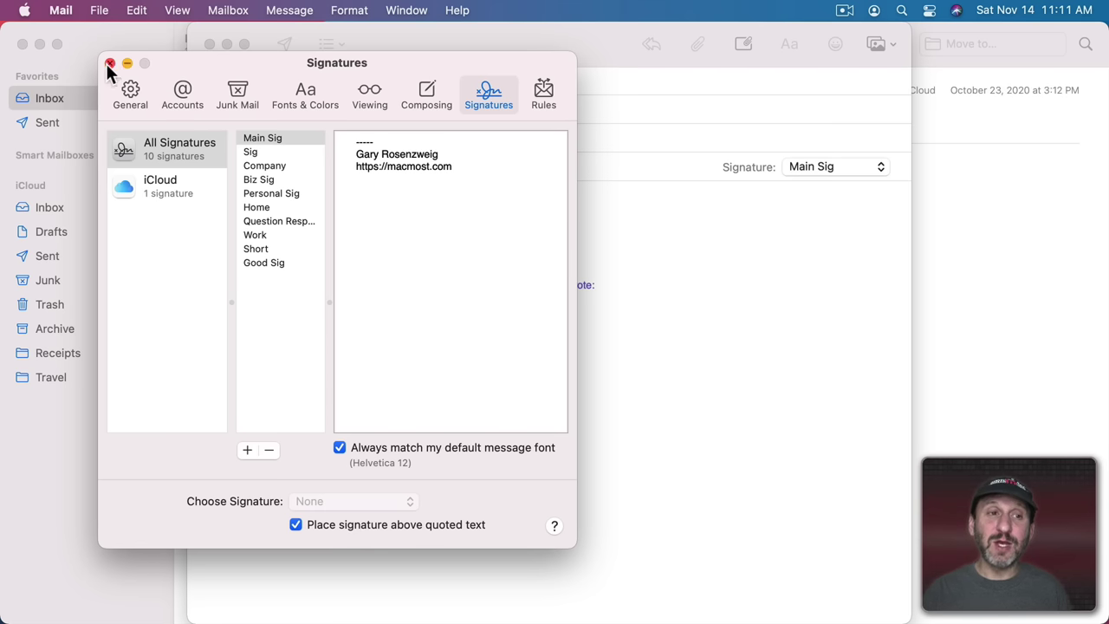
pyautogui.click(108, 64)
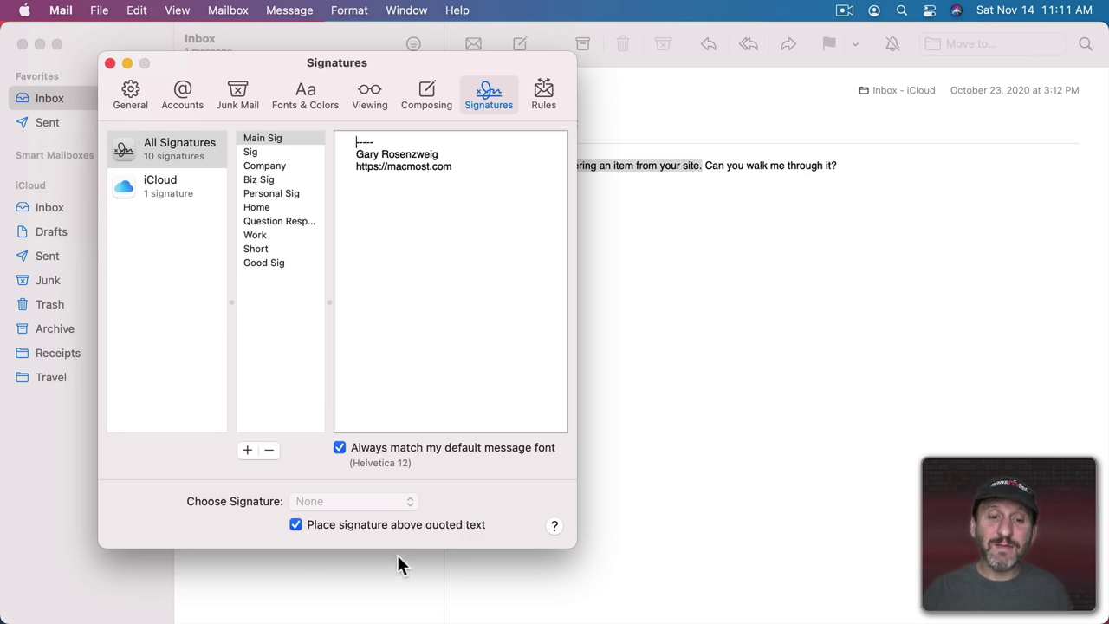
pyautogui.click(391, 524)
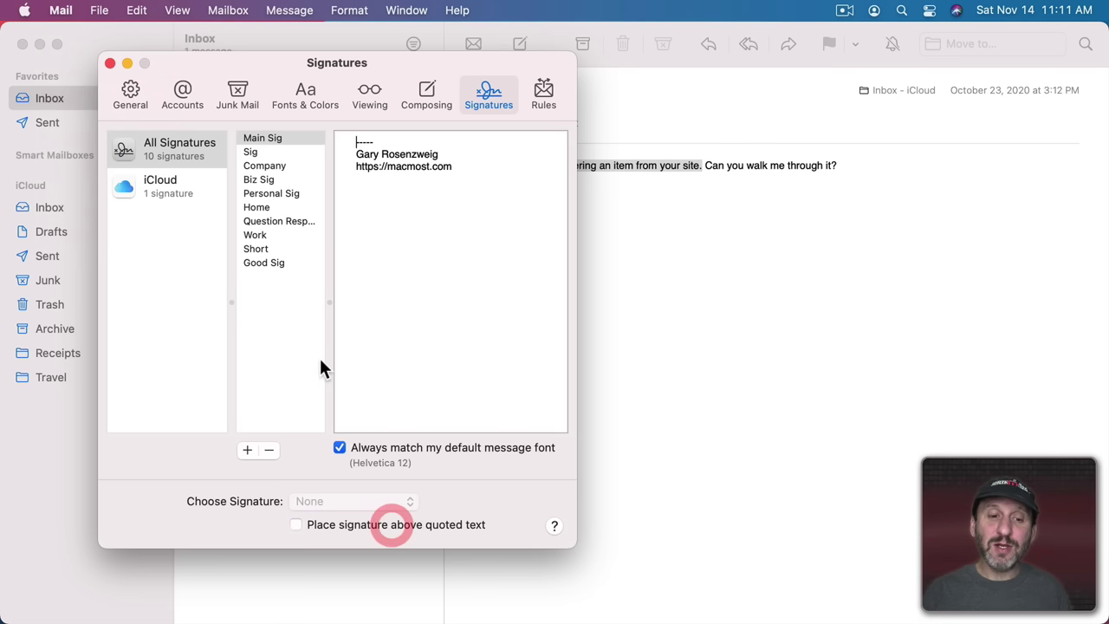
pyautogui.click(110, 63)
# Reply again and add a blank line above the quote to check signature placement.
pyautogui.click(709, 42)
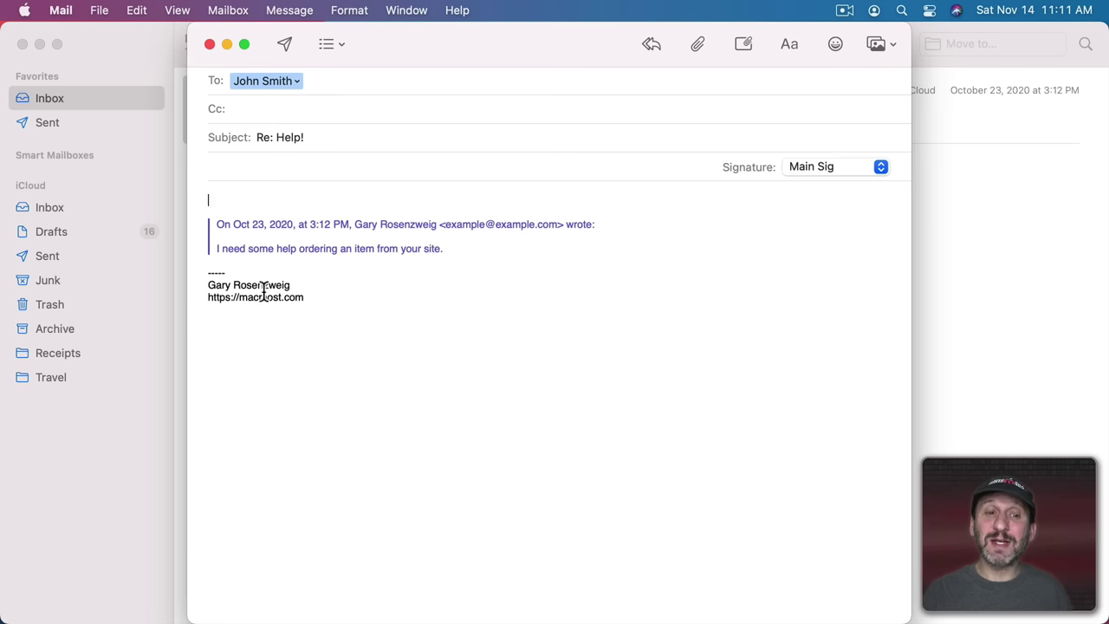
pyautogui.click(217, 262)
pyautogui.press('Return')
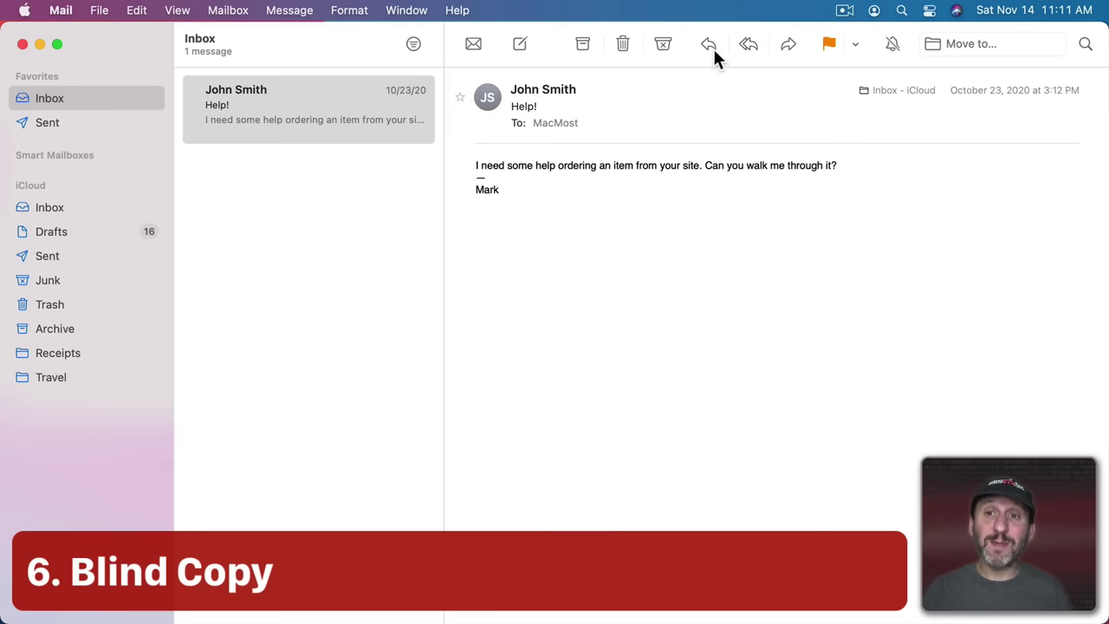
# Start a reply to the Help! message and add a Bcc address field from the View menu.
pyautogui.click(705, 47)
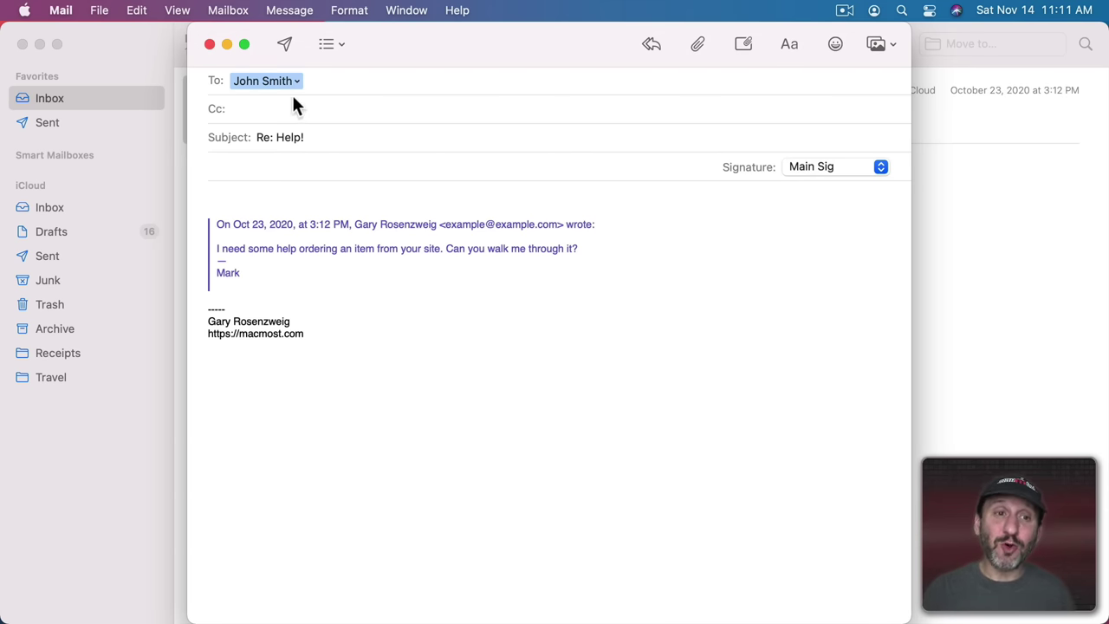
pyautogui.click(317, 79)
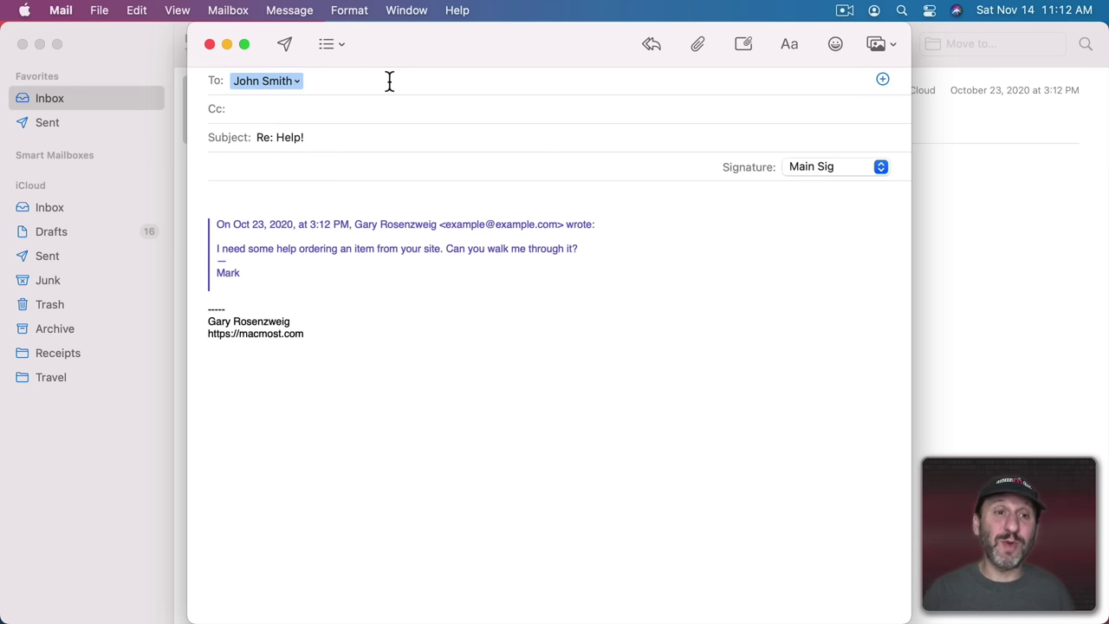
pyautogui.click(227, 111)
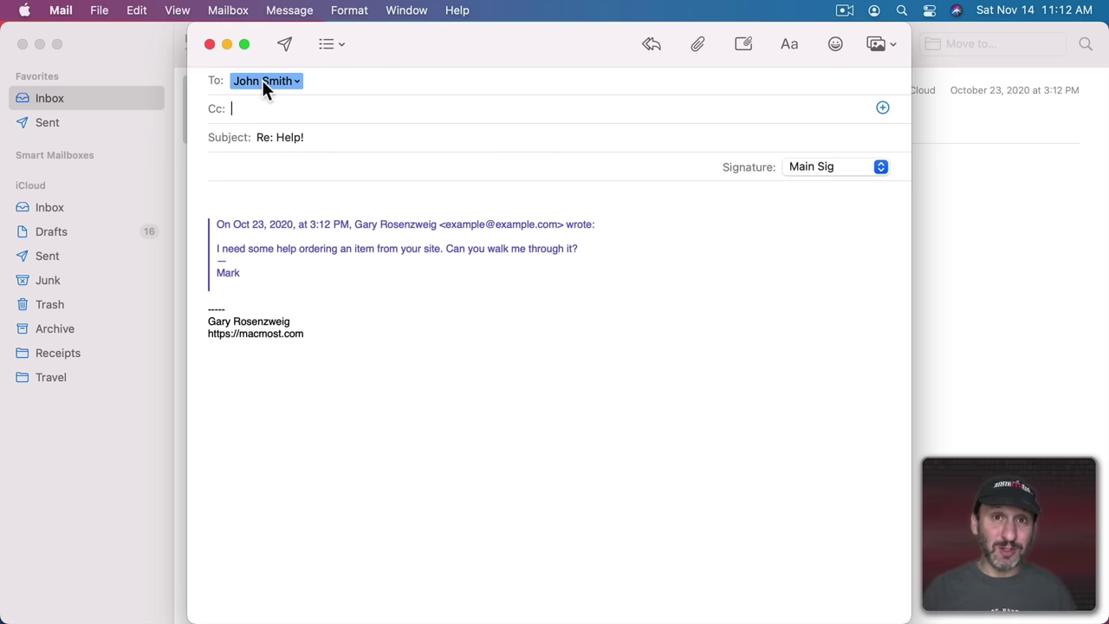
pyautogui.click(178, 9)
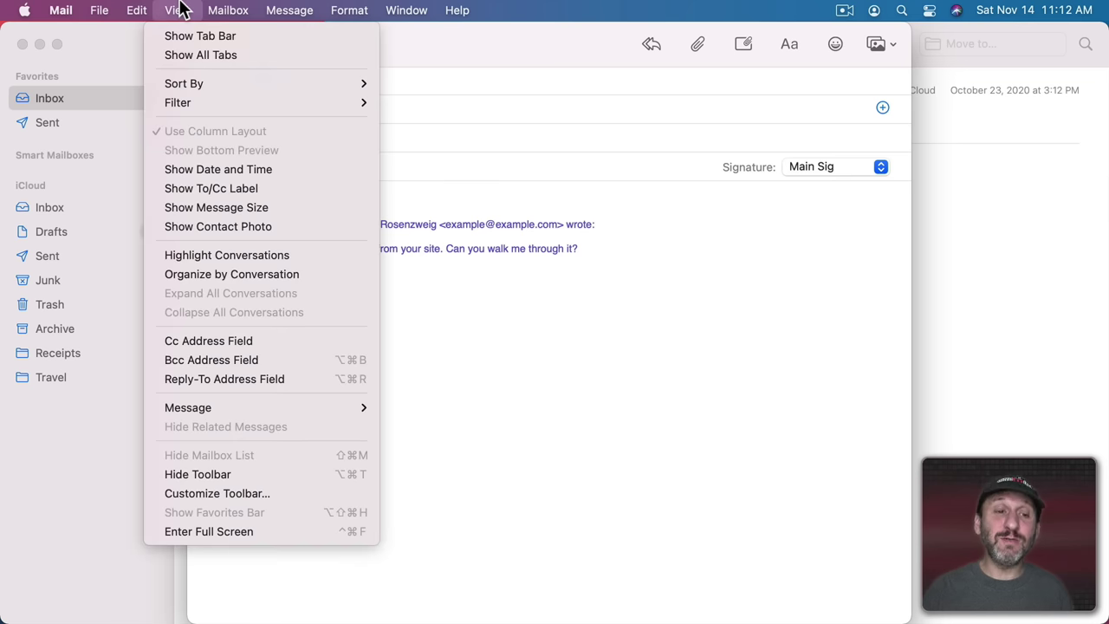
pyautogui.click(214, 360)
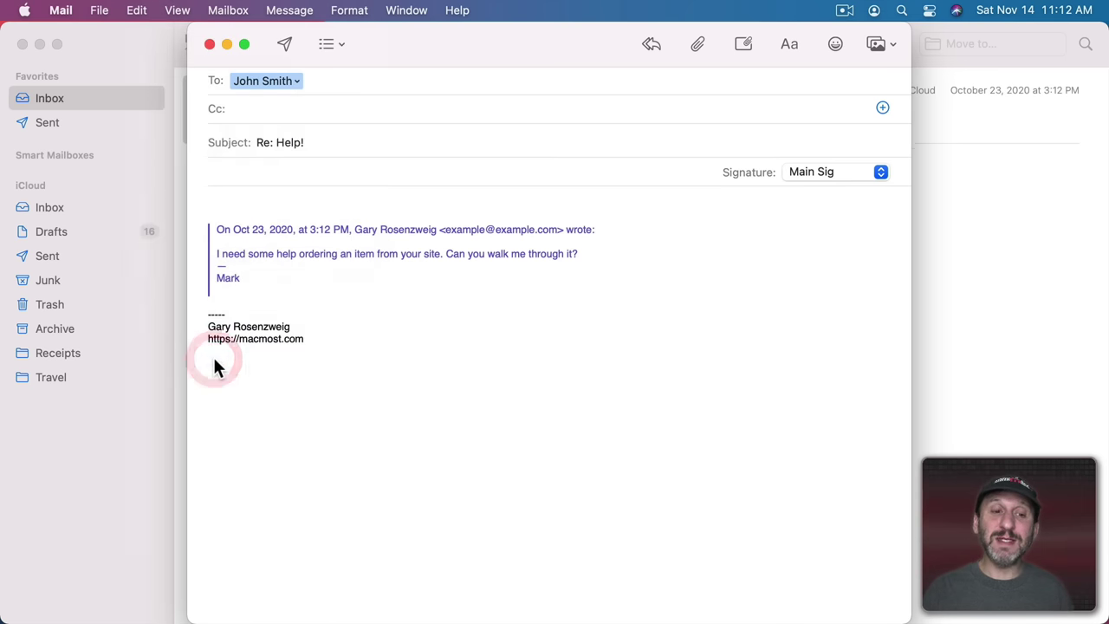
pyautogui.click(243, 136)
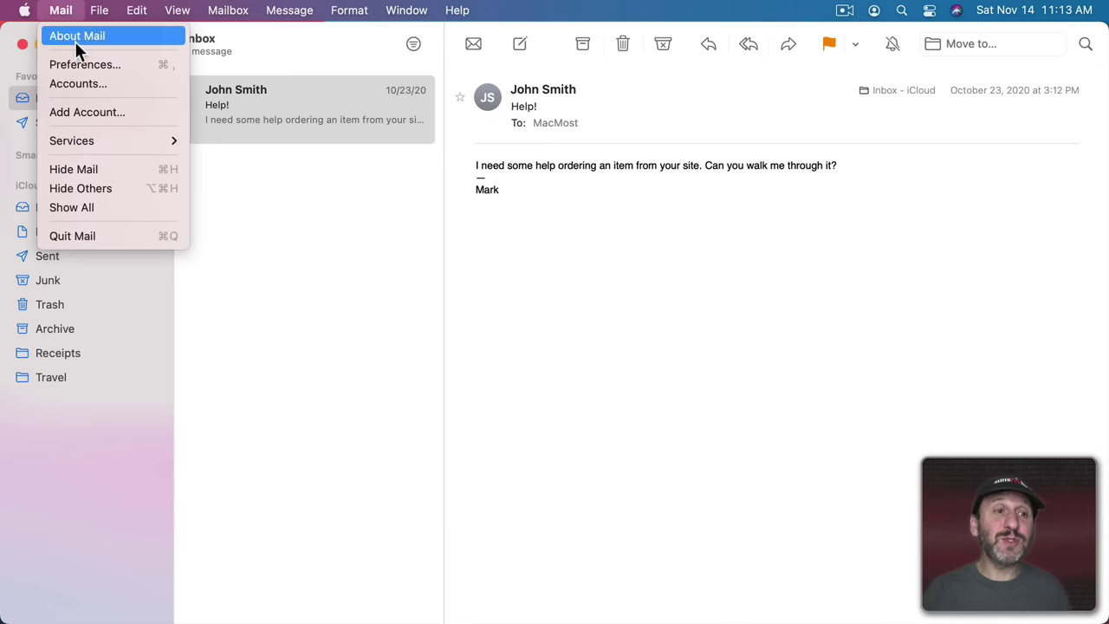
# Rename the iCloud account description to 'Work' and check its Drafts Mailbox behaviour setting.
pyautogui.click(77, 61)
pyautogui.click(183, 95)
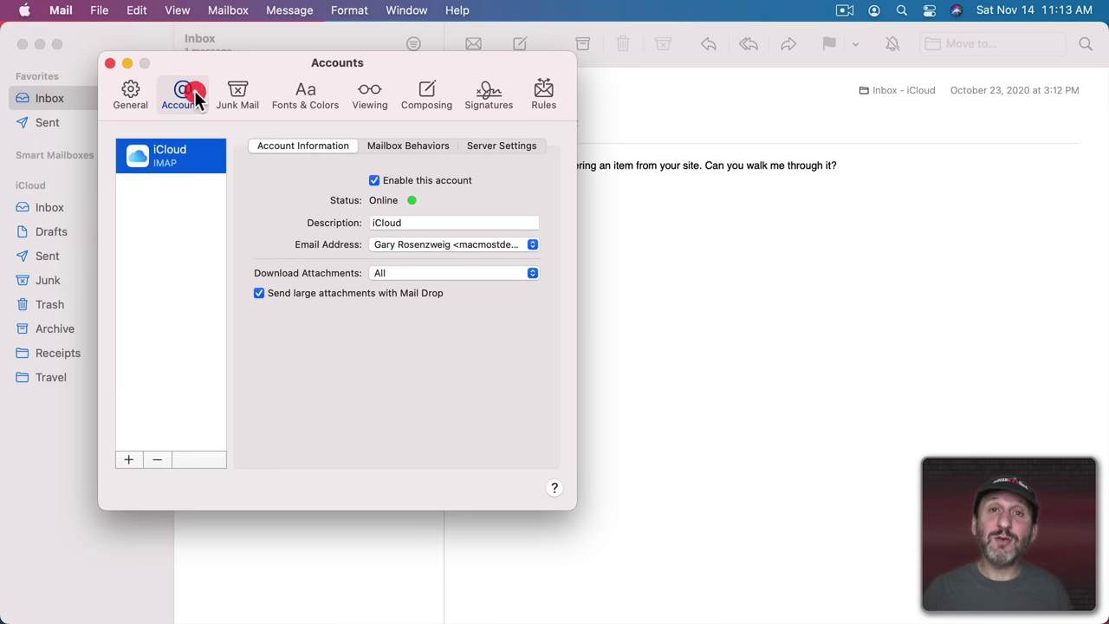
pyautogui.click(291, 147)
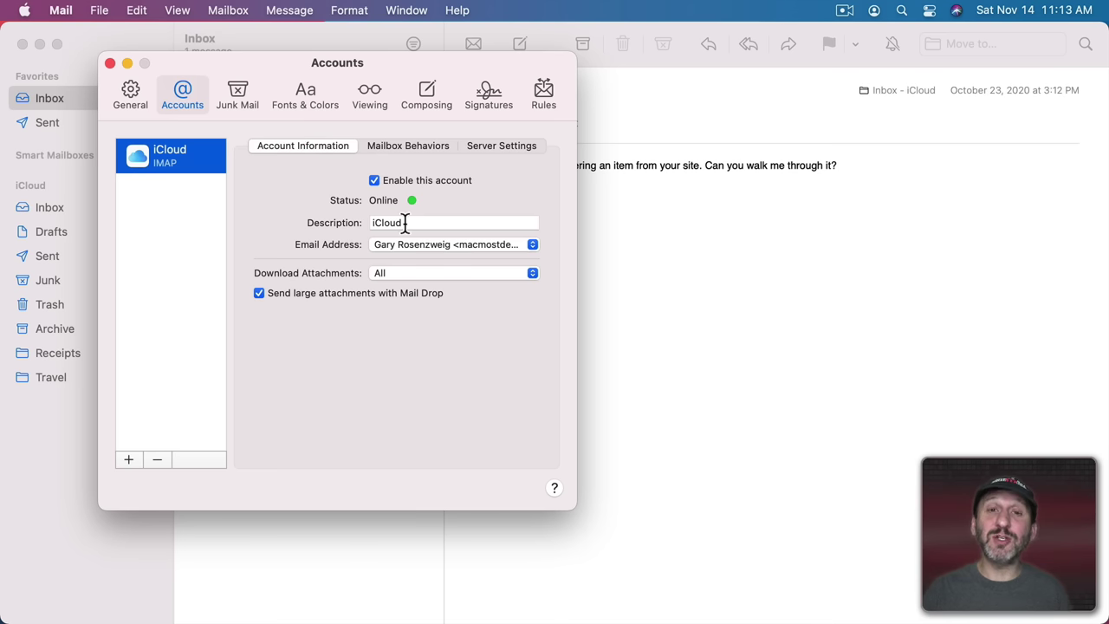
pyautogui.click(424, 223)
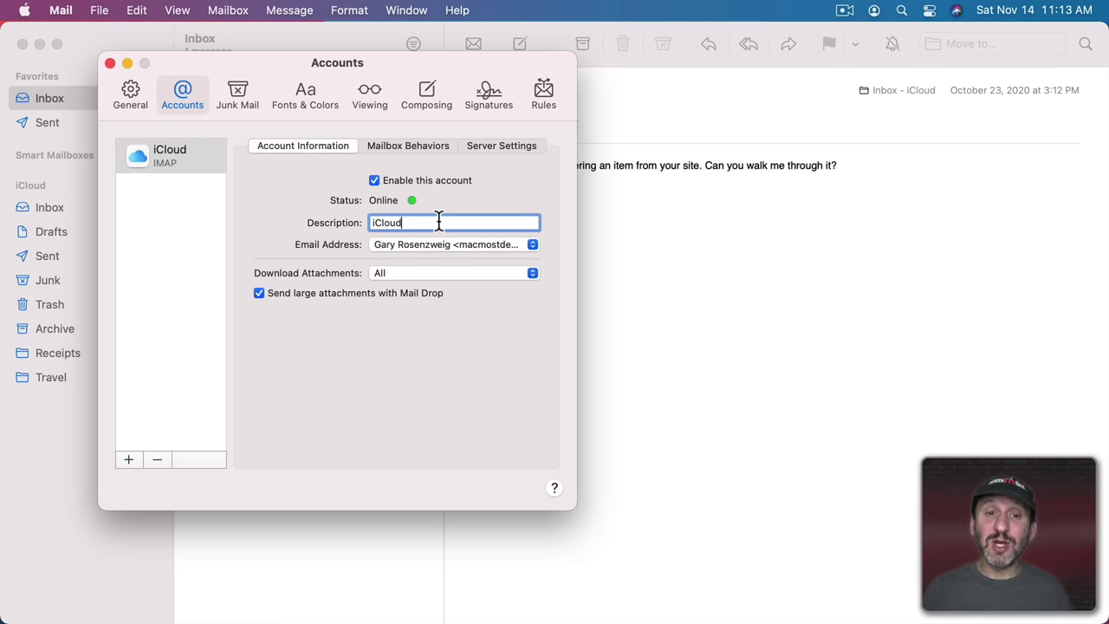
pyautogui.moveTo(438, 220); pyautogui.dragTo(329, 222)
pyautogui.write('Work')
pyautogui.press('Return')
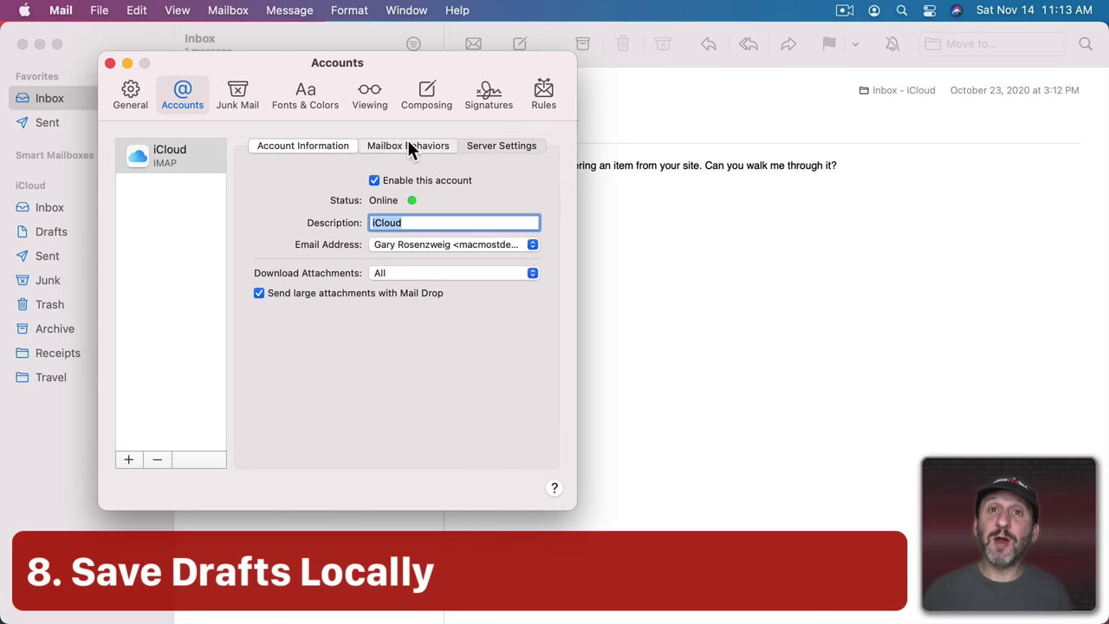
pyautogui.click(407, 147)
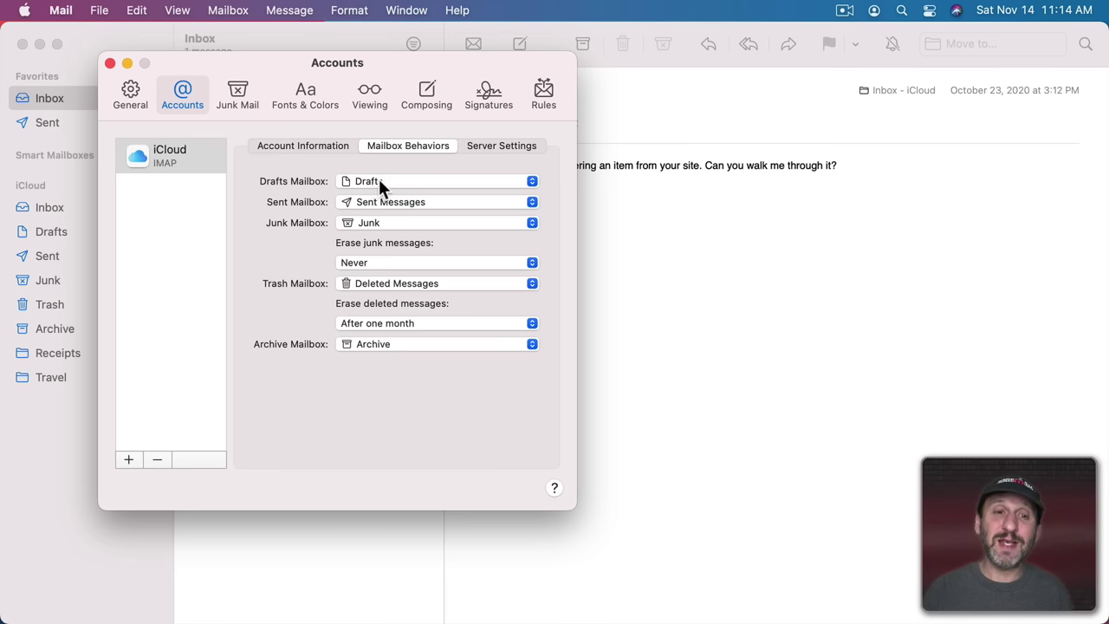
pyautogui.click(369, 184)
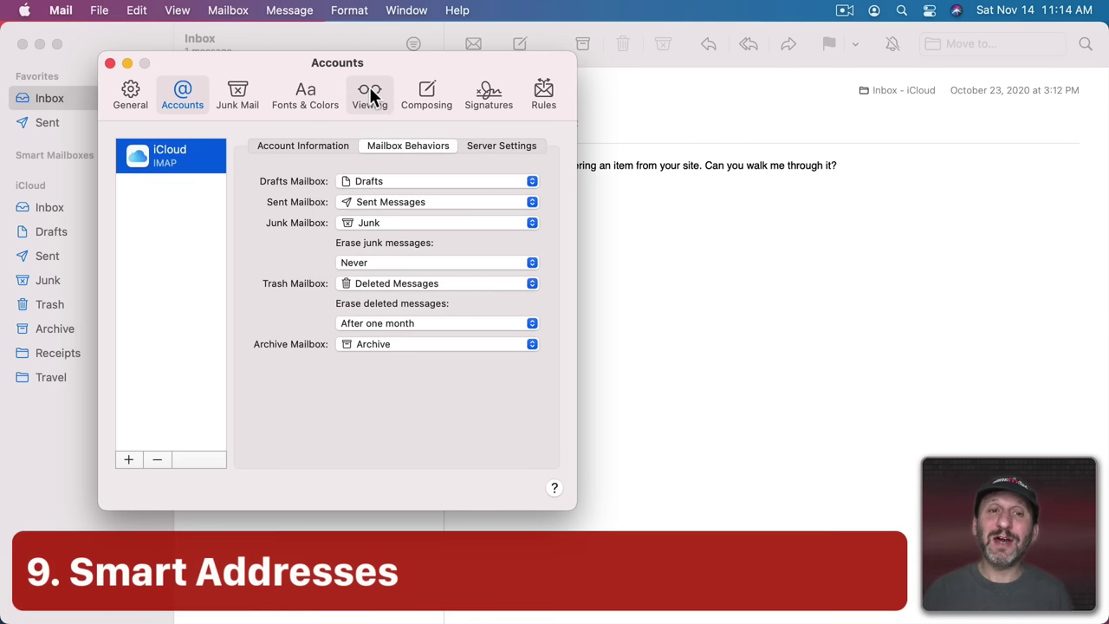
# Close the Viewing preferences and reselect the Help! message in the Inbox.
pyautogui.click(371, 95)
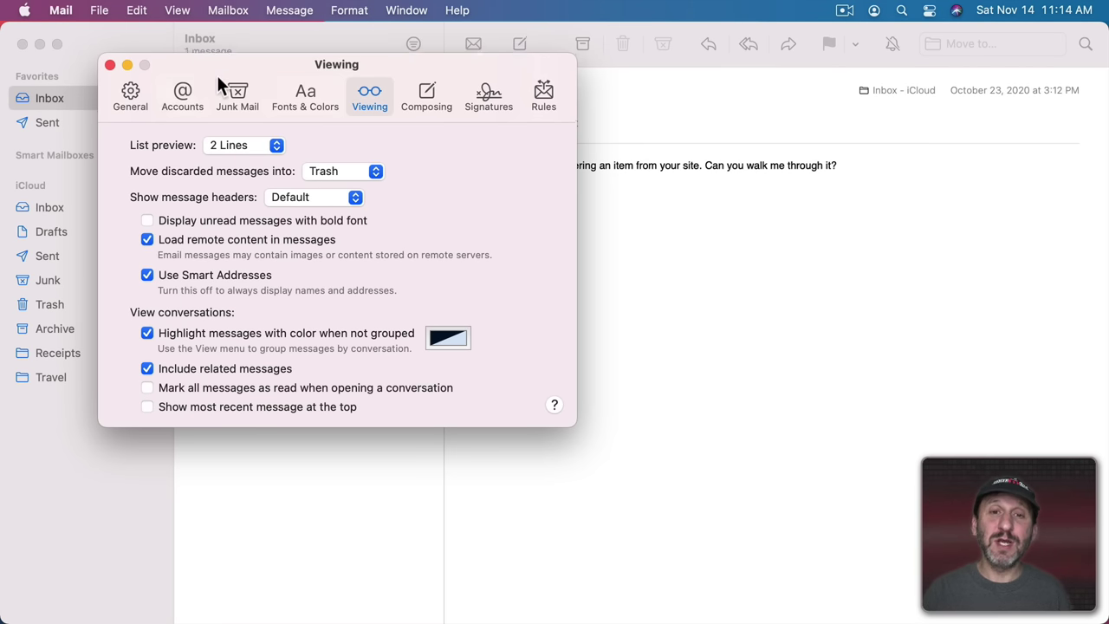
pyautogui.moveTo(217, 74); pyautogui.dragTo(330, 205)
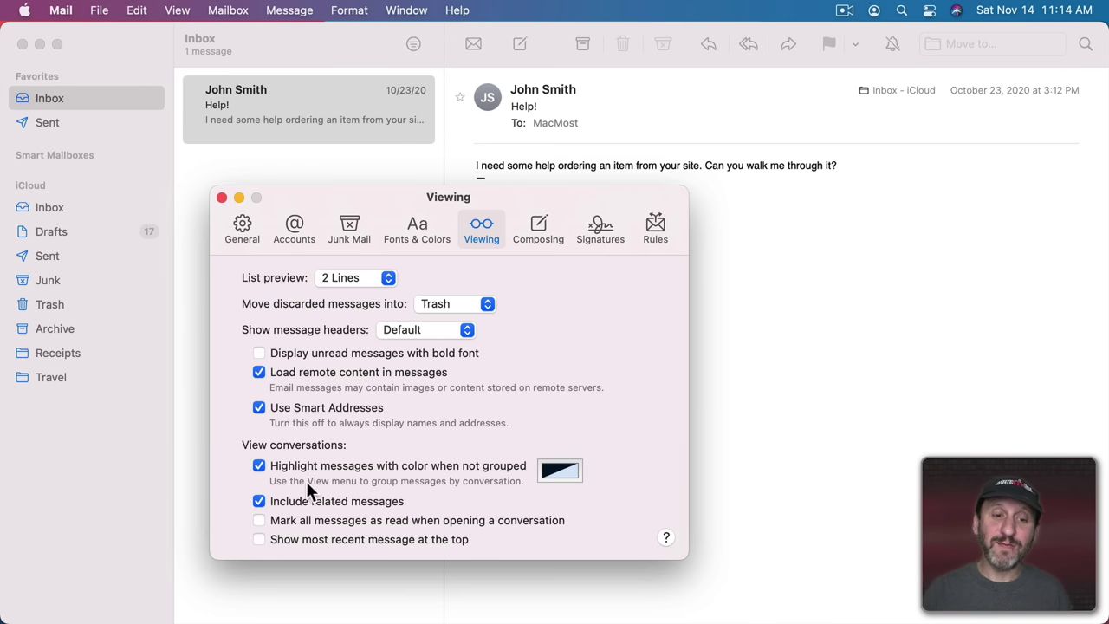
pyautogui.click(220, 197)
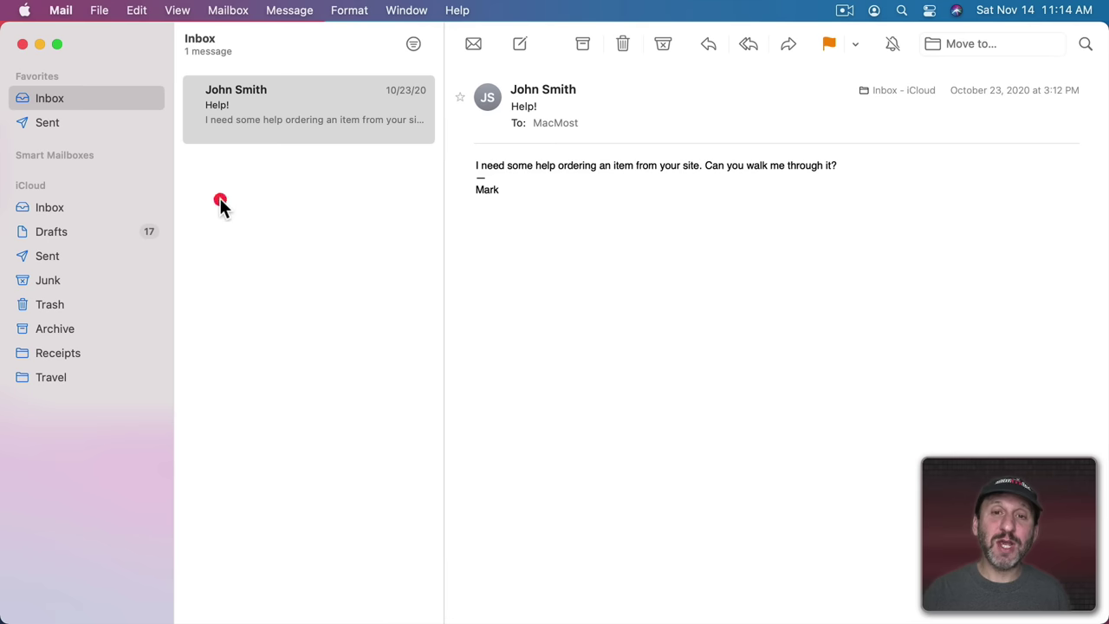
pyautogui.click(245, 164)
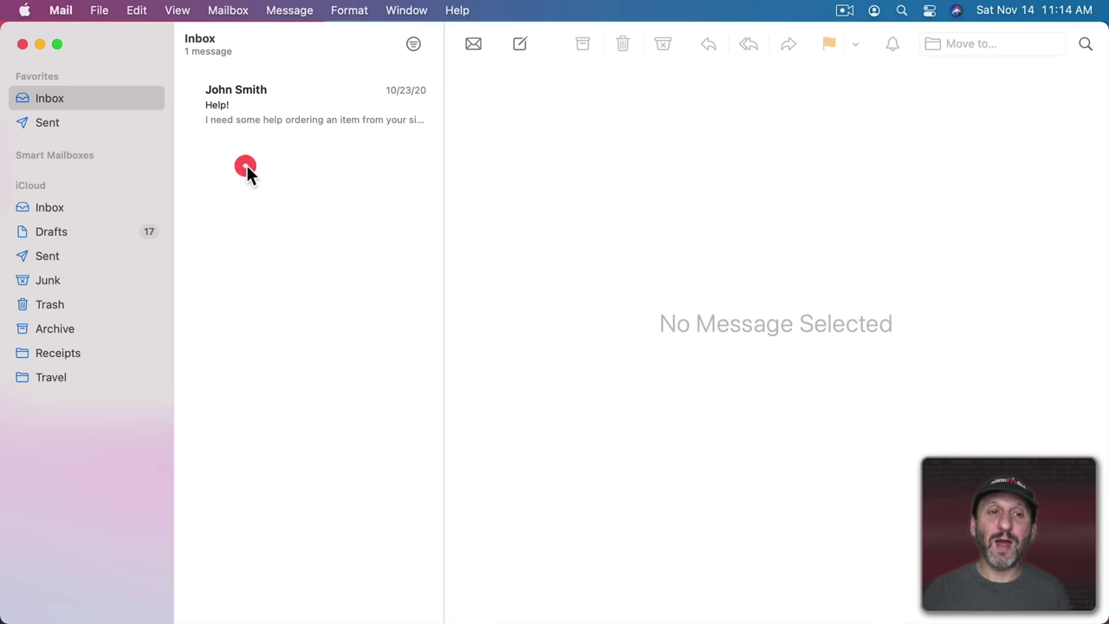
pyautogui.click(258, 91)
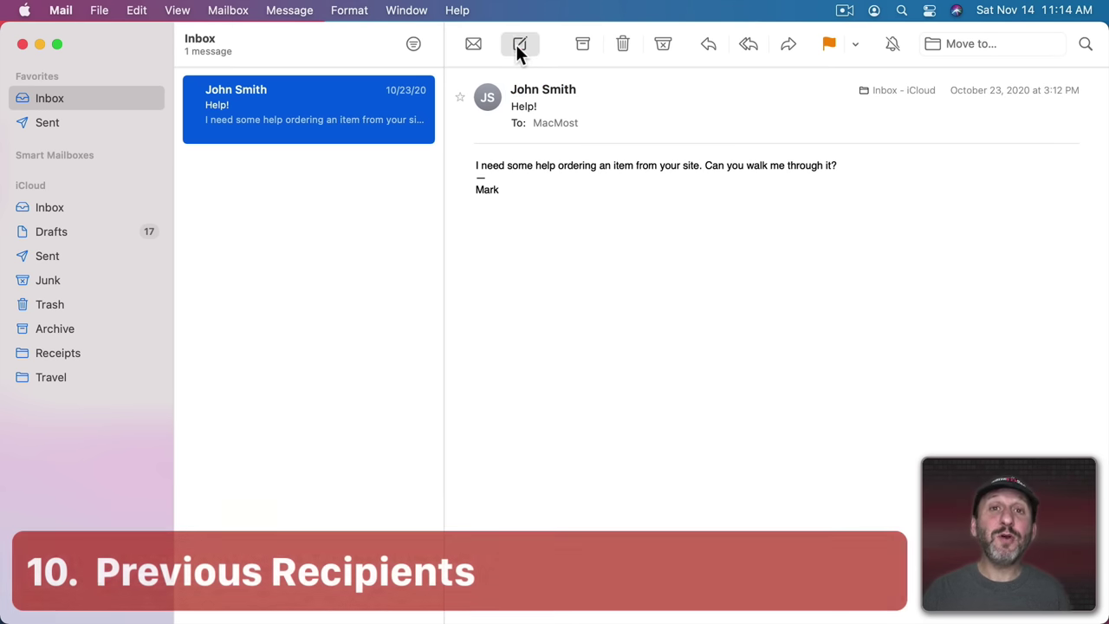
pyautogui.click(519, 45)
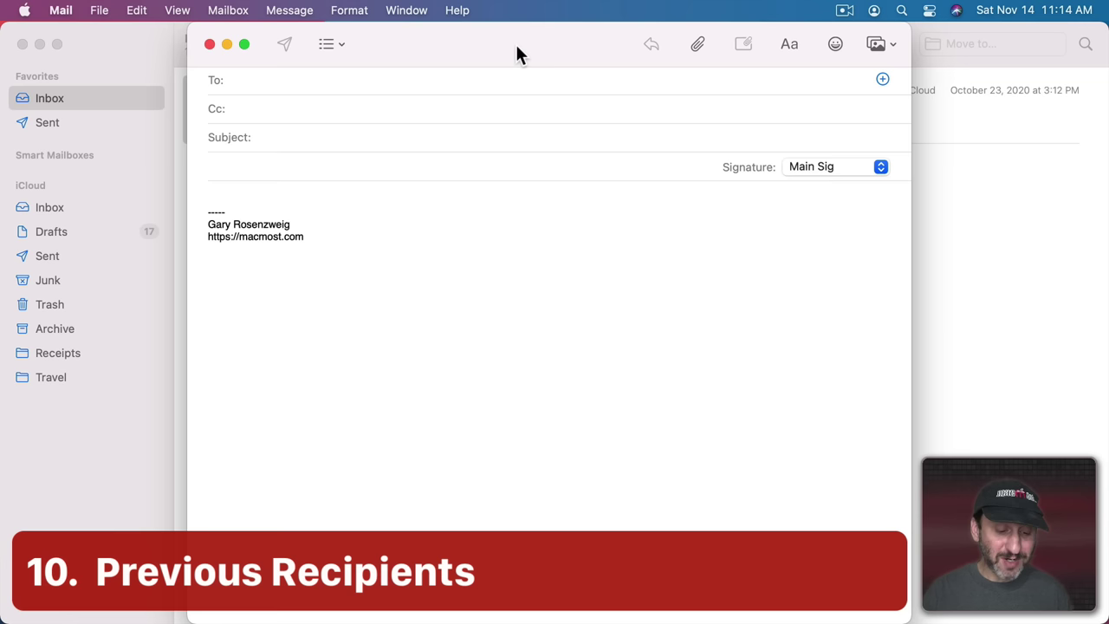
pyautogui.write('d')
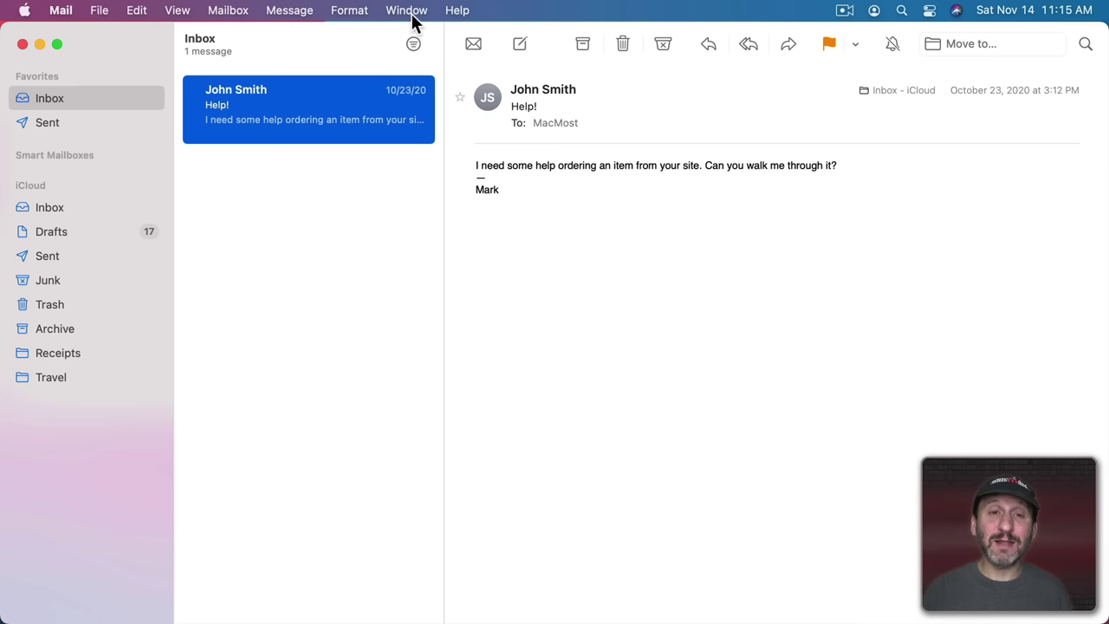
pyautogui.click(411, 16)
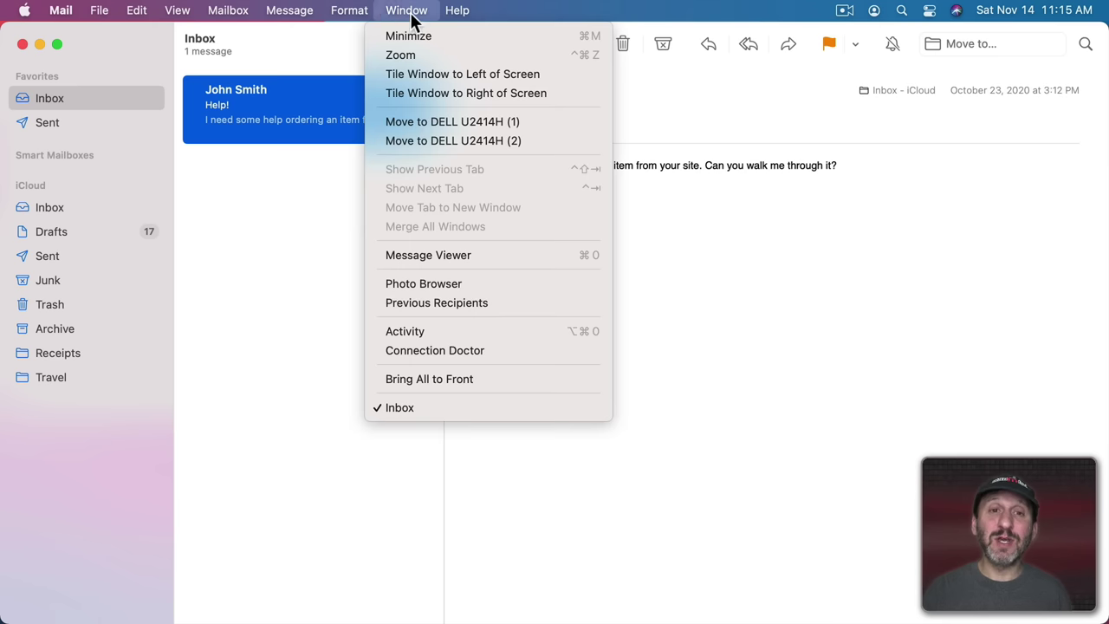
pyautogui.click(394, 309)
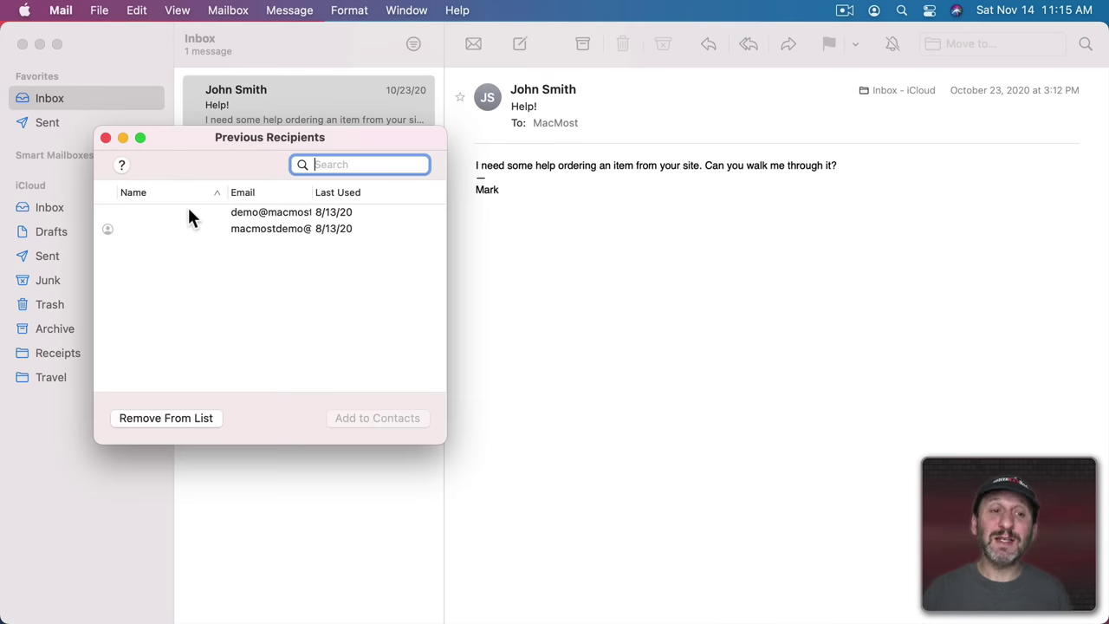
pyautogui.click(261, 215)
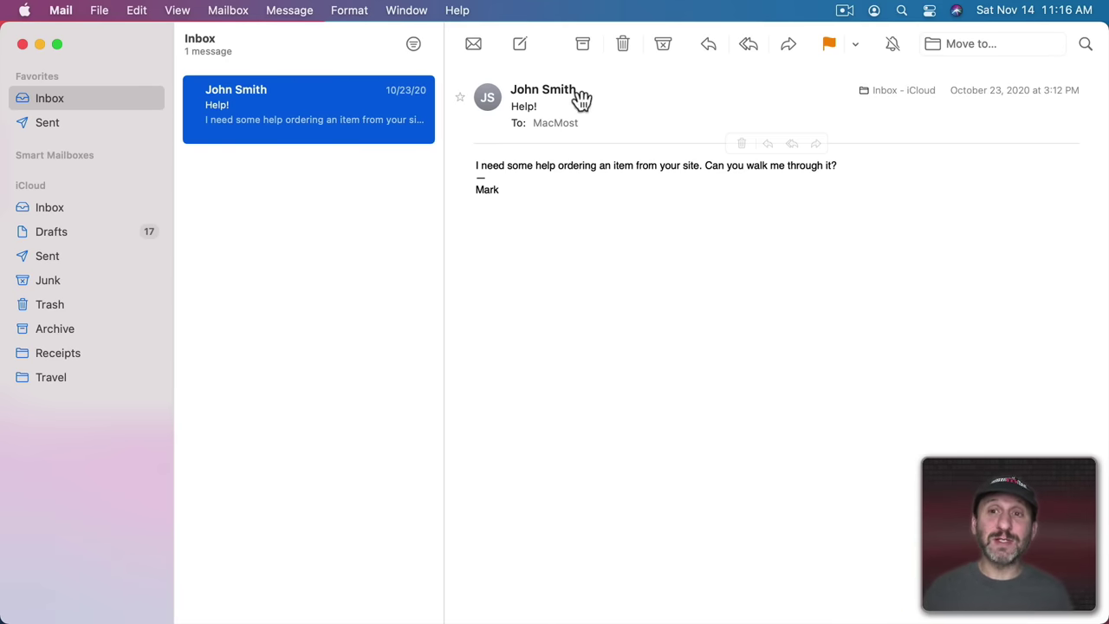
# Open a forward draft of the Help! message, then redirect the message instead.
pyautogui.click(787, 45)
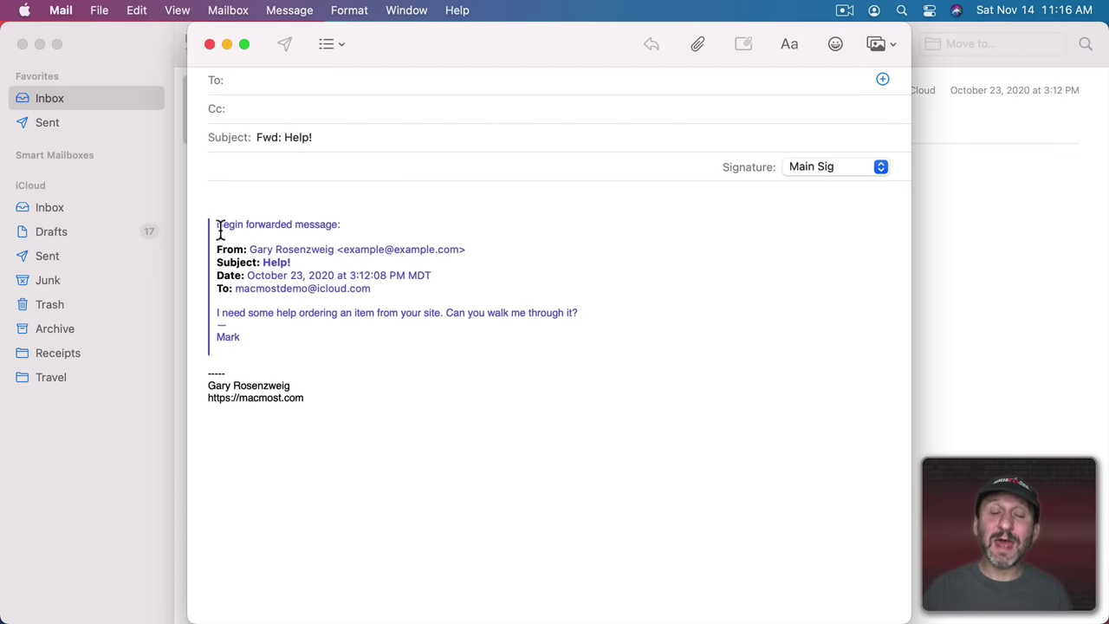
pyautogui.click(220, 192)
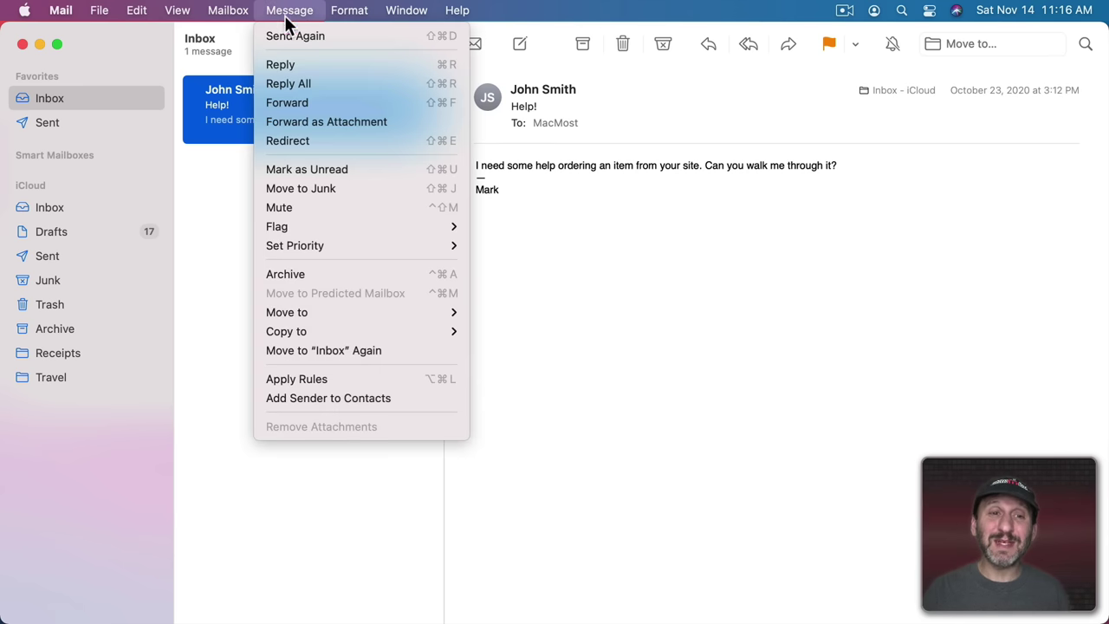
pyautogui.click(305, 141)
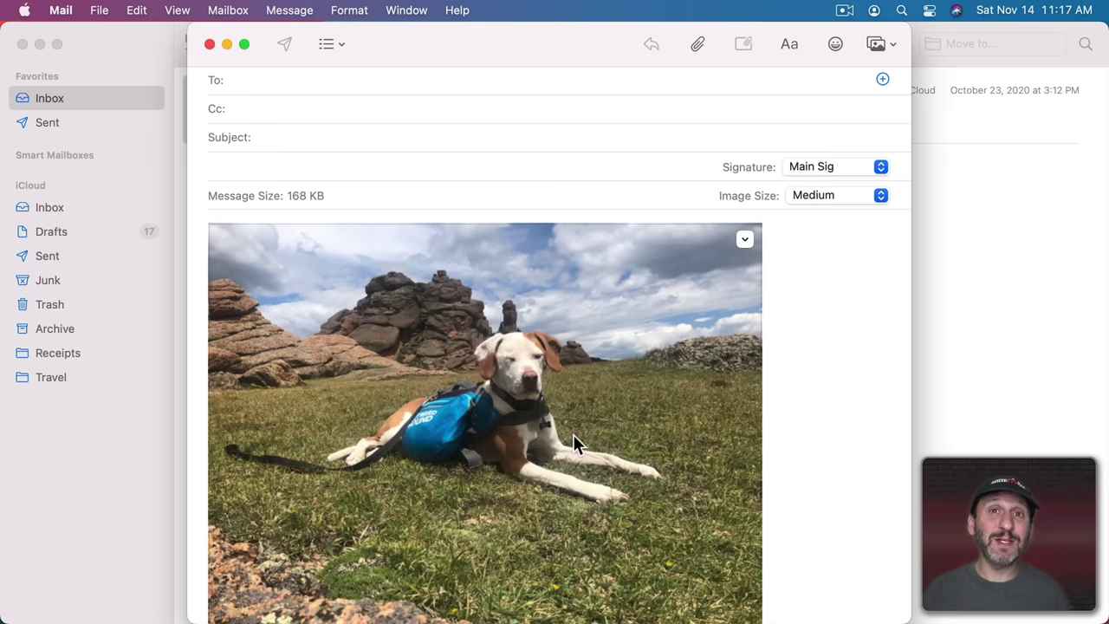
# Mark up the dog photo with a red arrow angled up toward the rocky peak.
pyautogui.click(744, 244)
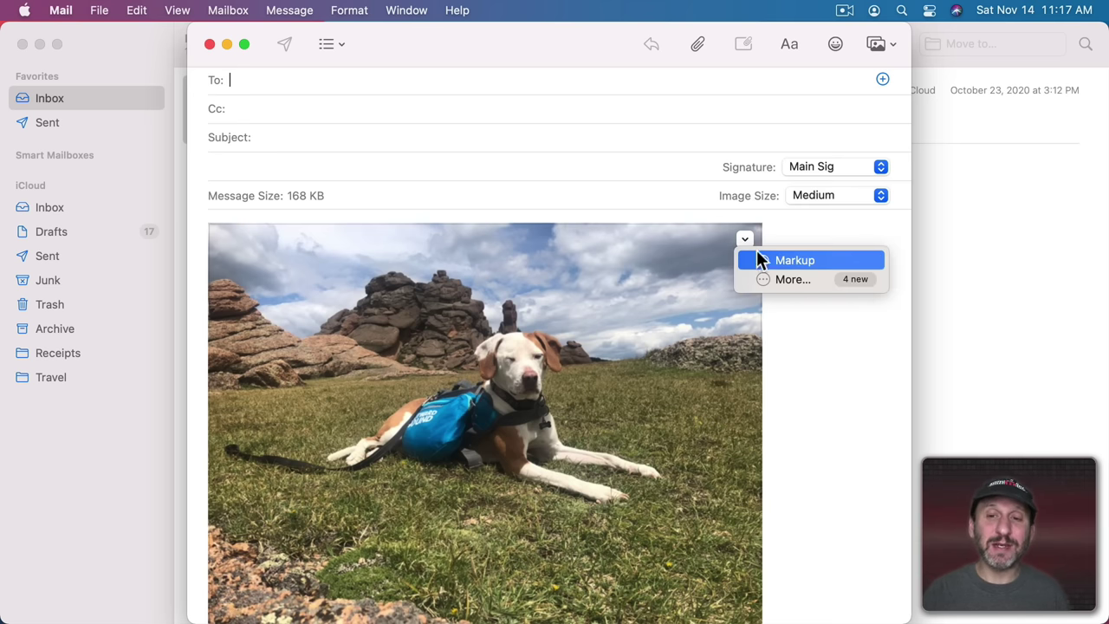
pyautogui.click(759, 258)
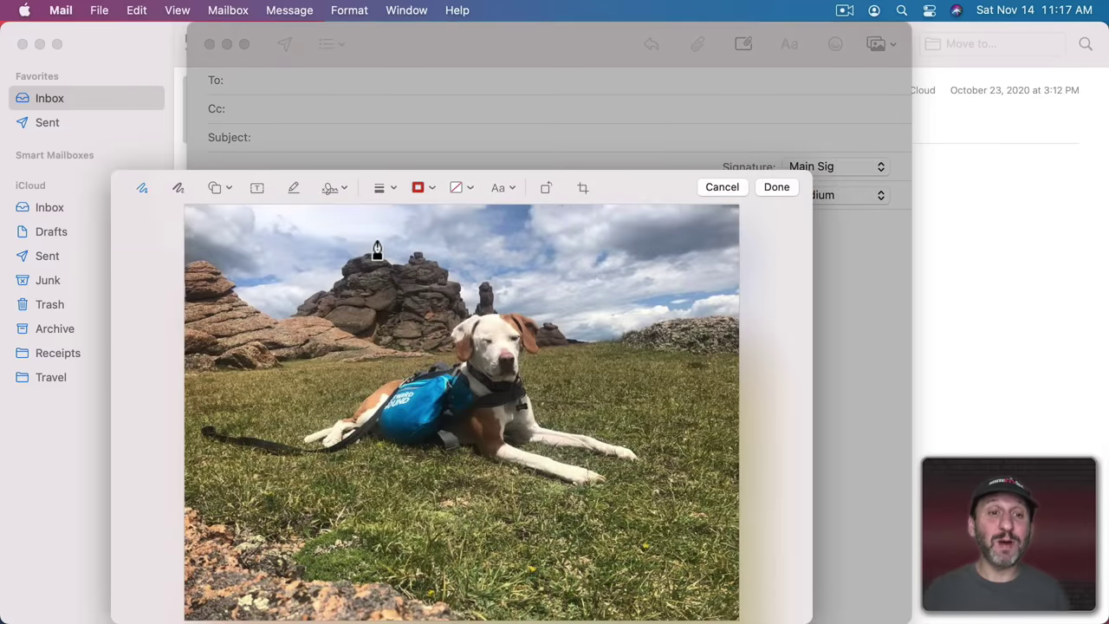
pyautogui.click(214, 189)
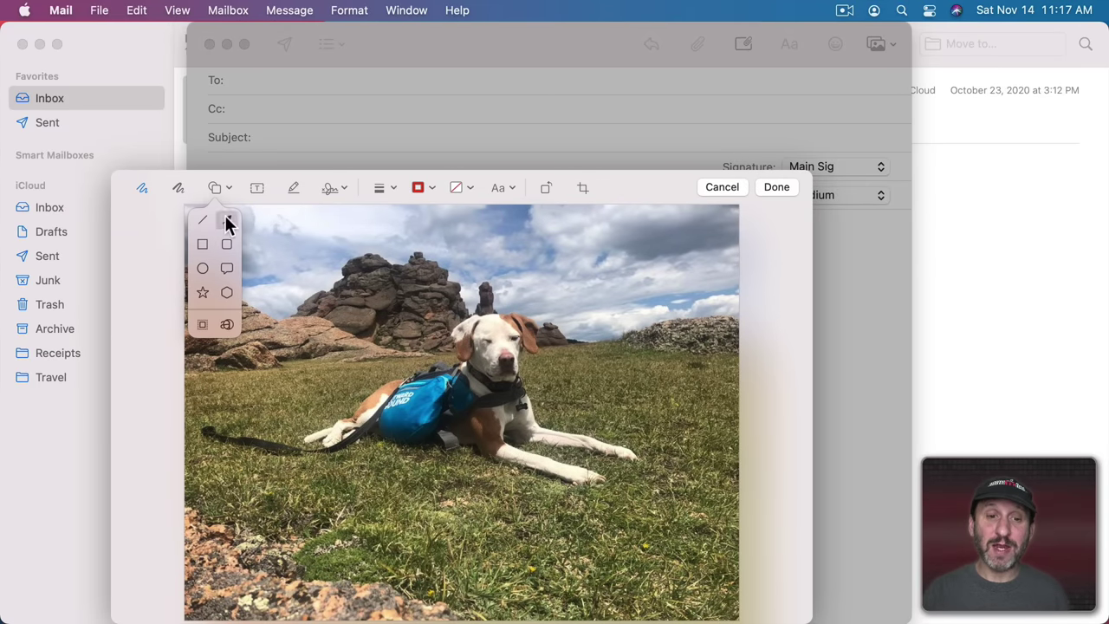
pyautogui.click(228, 221)
pyautogui.moveTo(549, 412); pyautogui.dragTo(416, 261)
pyautogui.moveTo(375, 413); pyautogui.dragTo(273, 345)
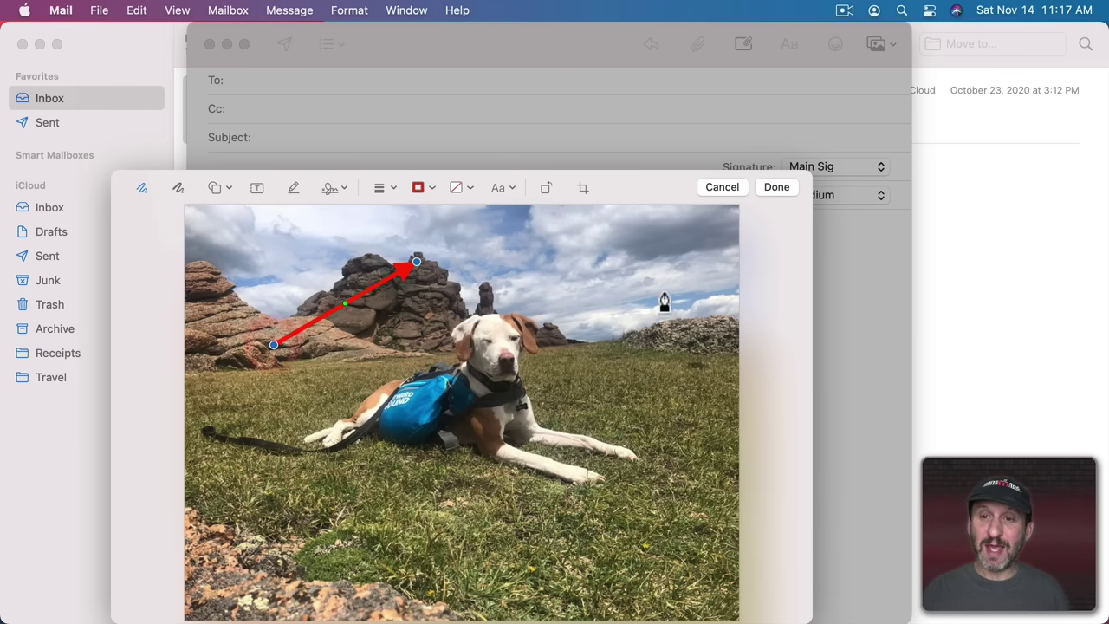
pyautogui.click(770, 187)
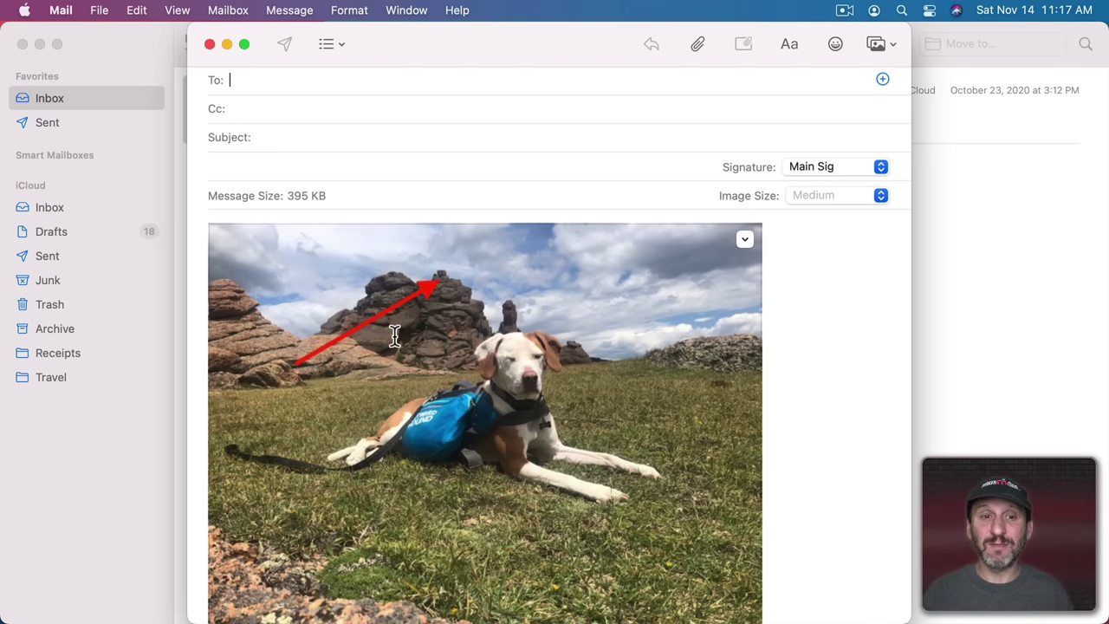
pyautogui.click(232, 241)
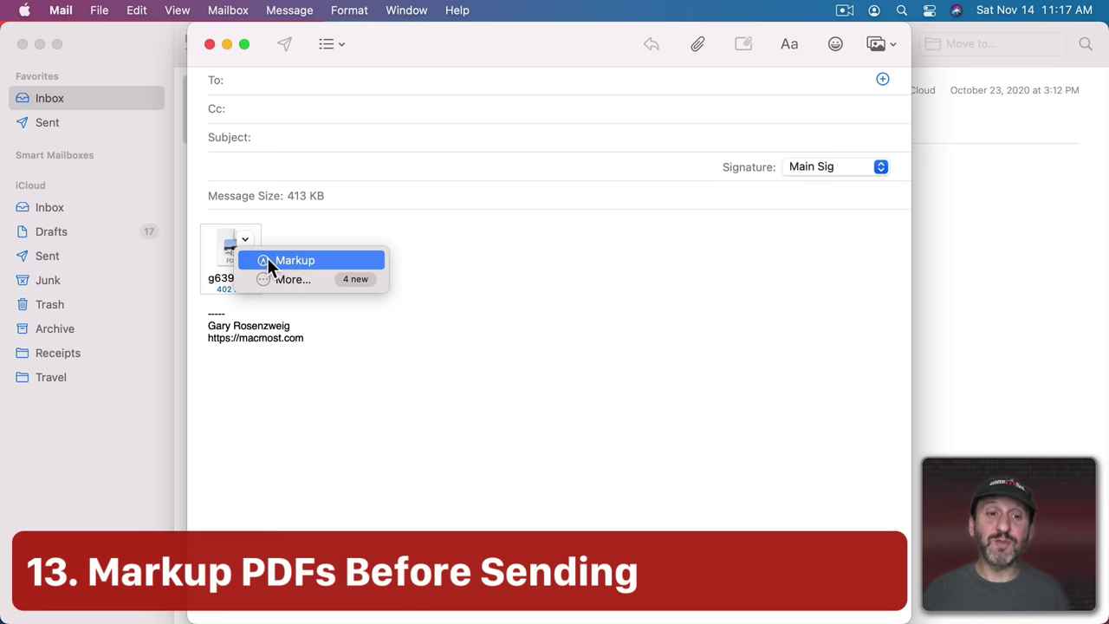
# Circle Requestor's Full Name on the G-639 PDF with a red oval and Quick Look the result.
pyautogui.click(268, 260)
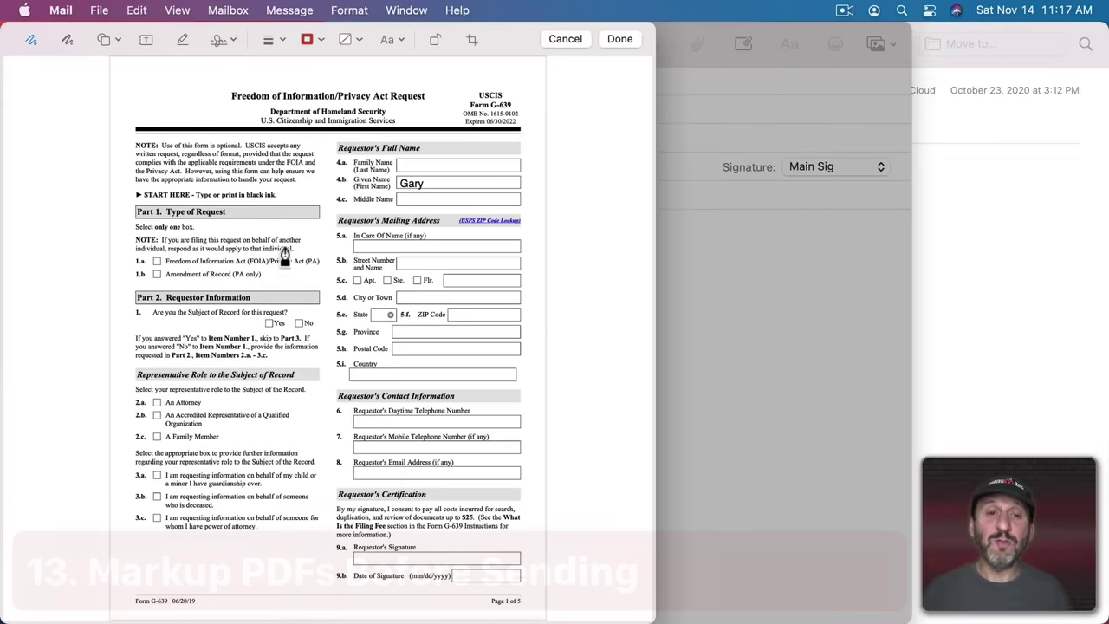
pyautogui.click(109, 39)
pyautogui.click(89, 123)
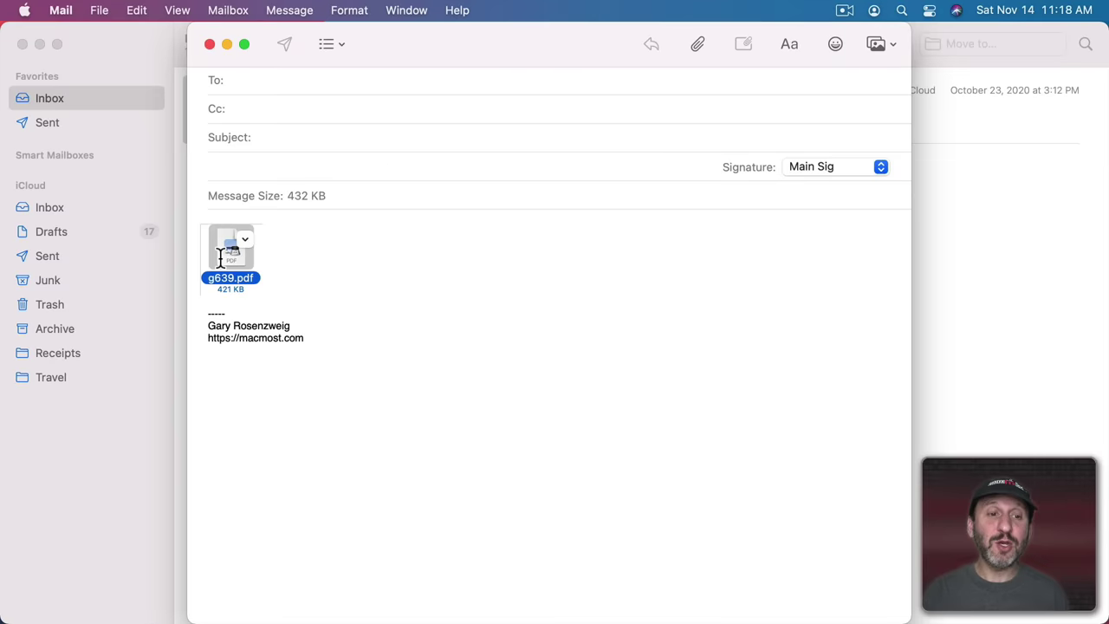
pyautogui.press('space')
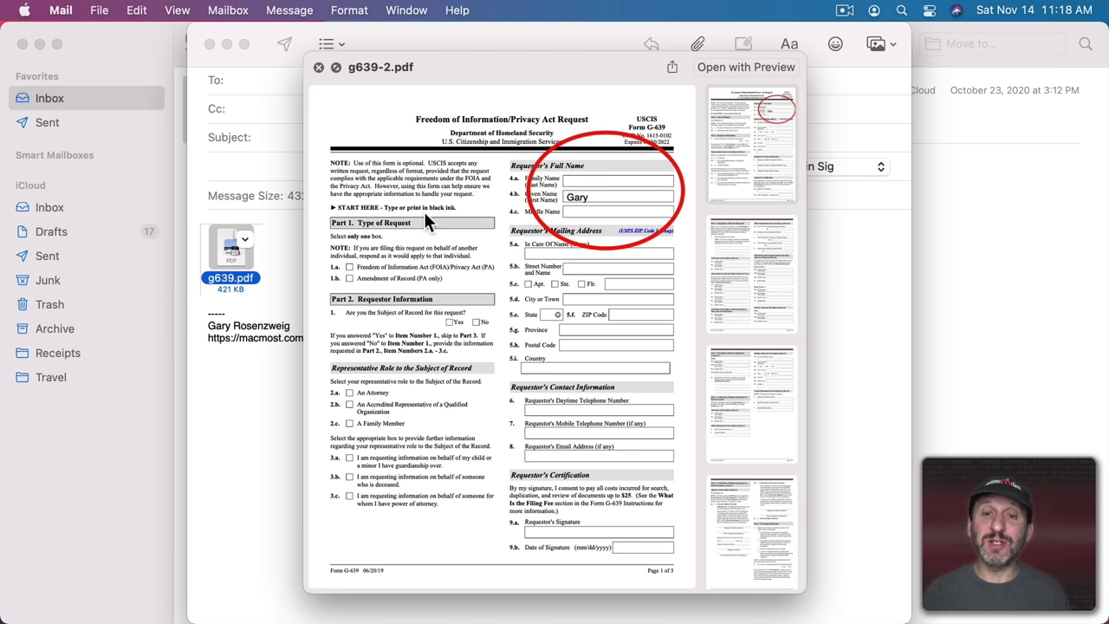
pyautogui.press('space')
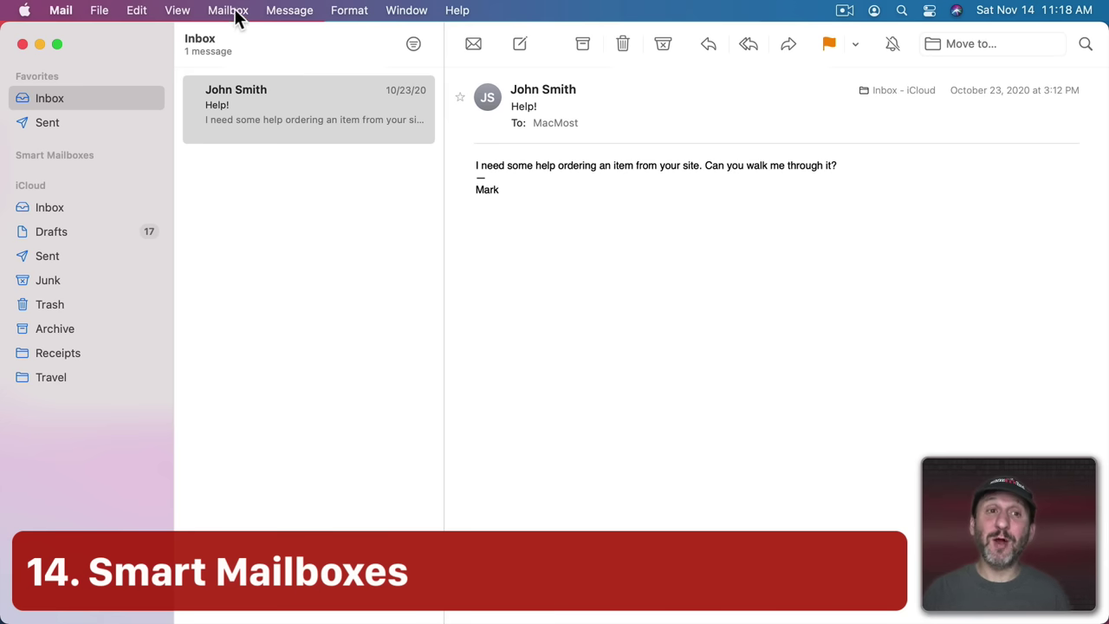
pyautogui.click(228, 11)
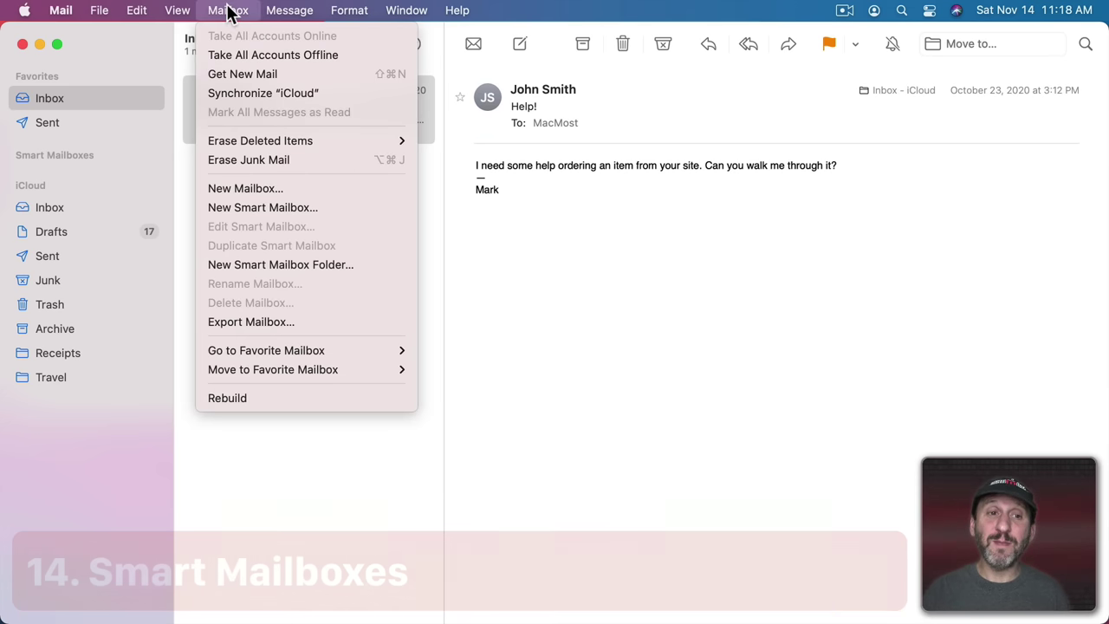
pyautogui.click(246, 206)
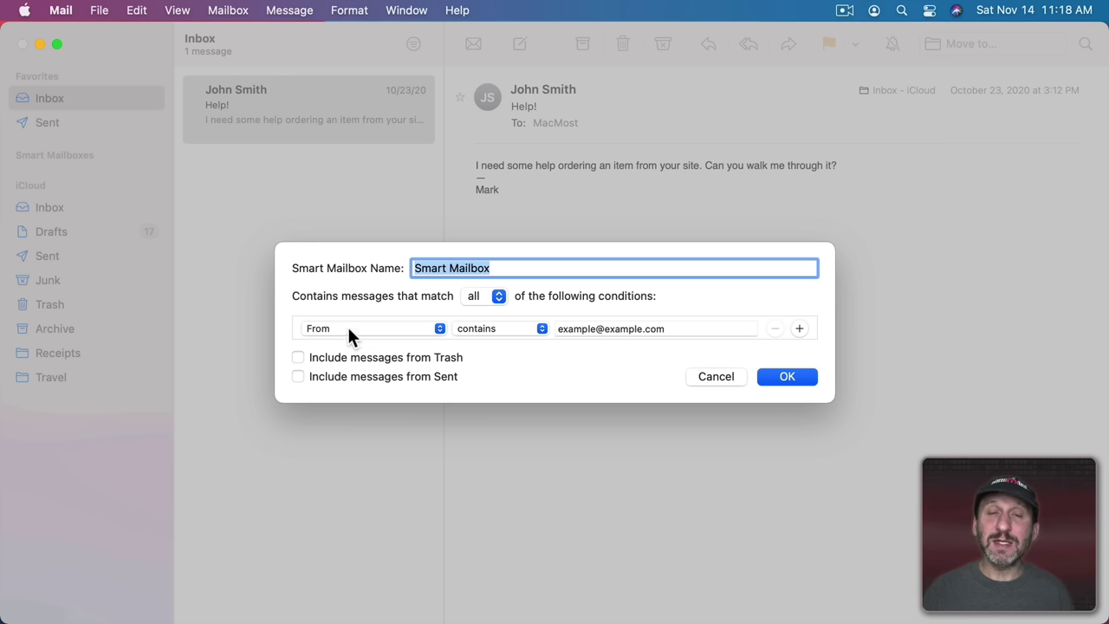
pyautogui.click(614, 330)
pyautogui.click(798, 328)
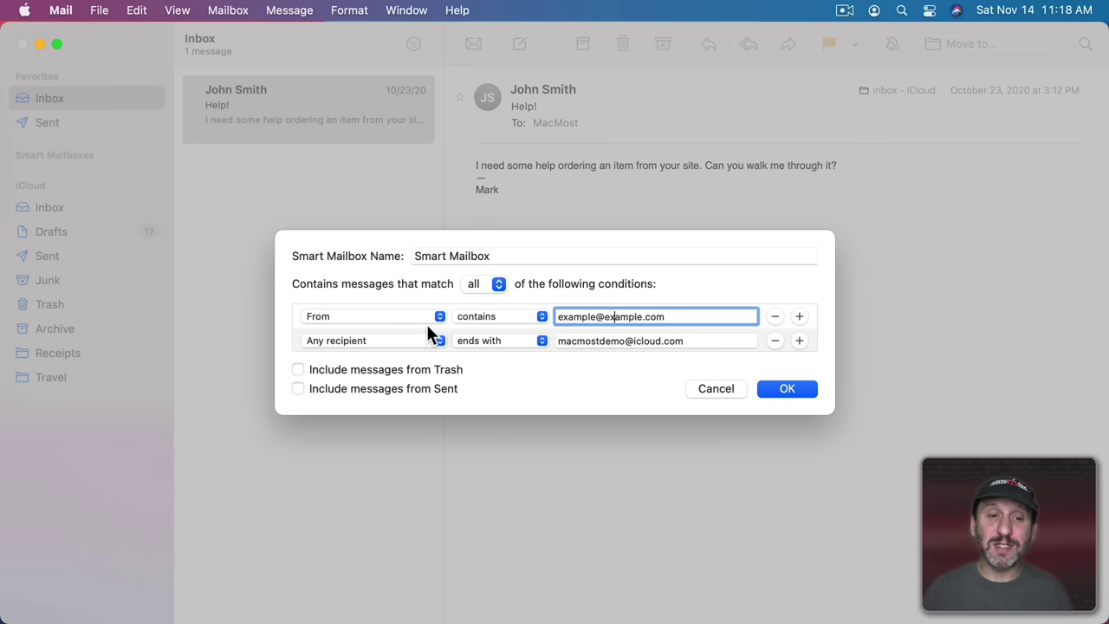
pyautogui.click(396, 340)
pyautogui.click(381, 326)
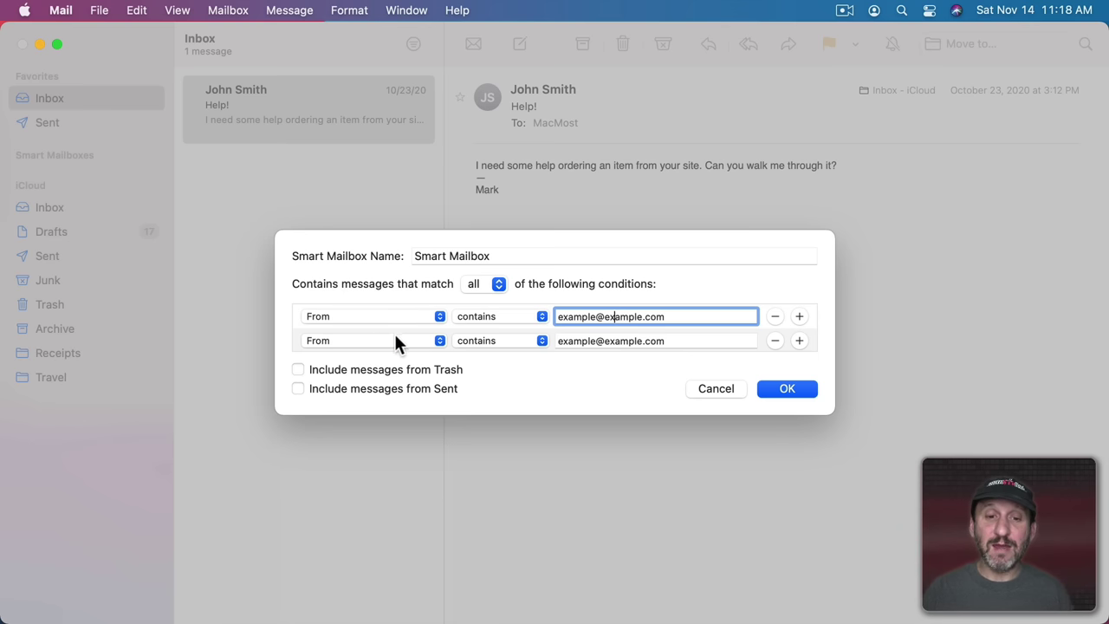
pyautogui.click(480, 284)
pyautogui.click(477, 266)
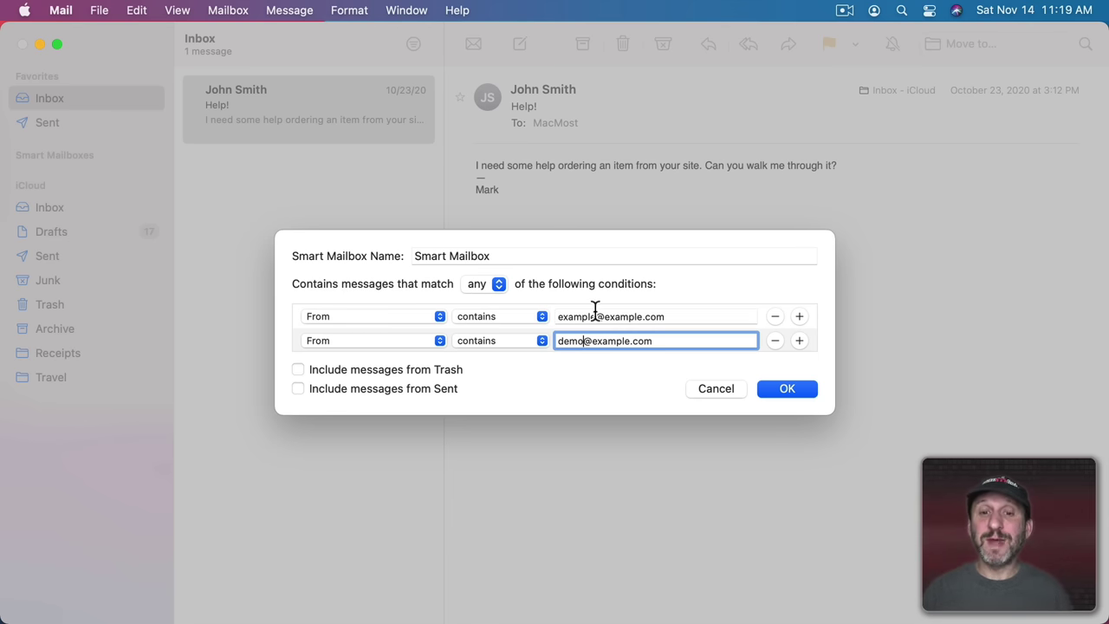
pyautogui.click(390, 316)
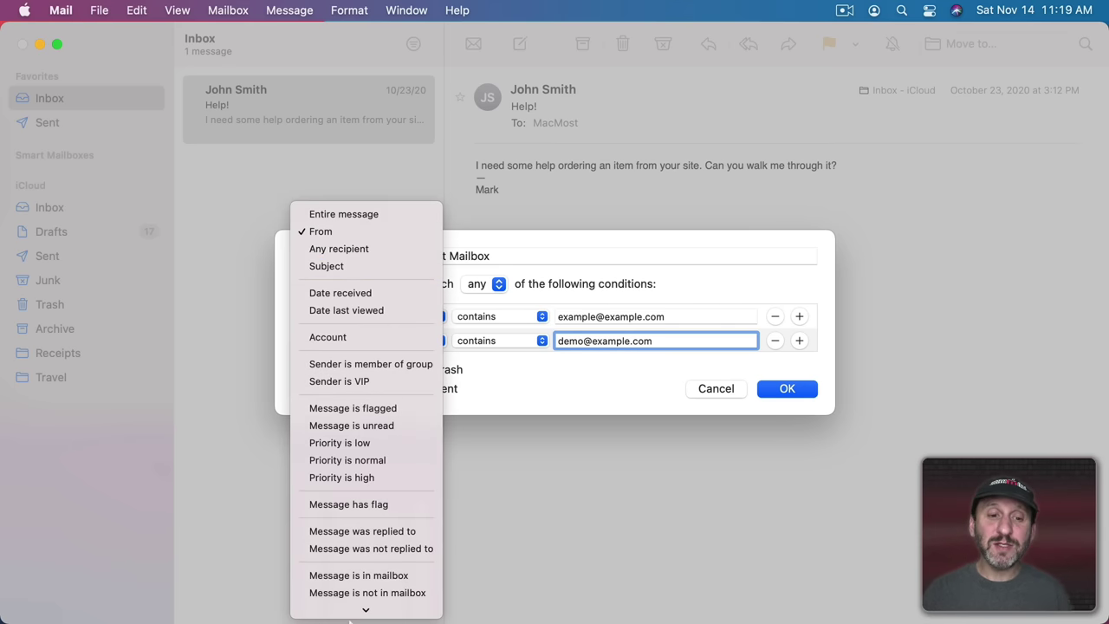
pyautogui.click(358, 126)
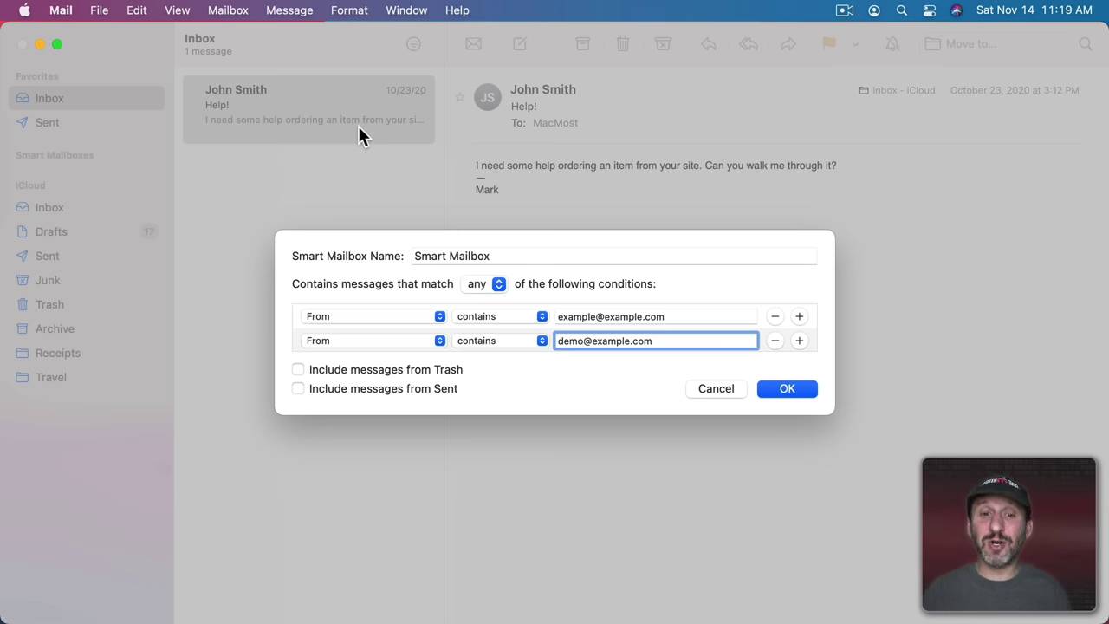
pyautogui.click(726, 388)
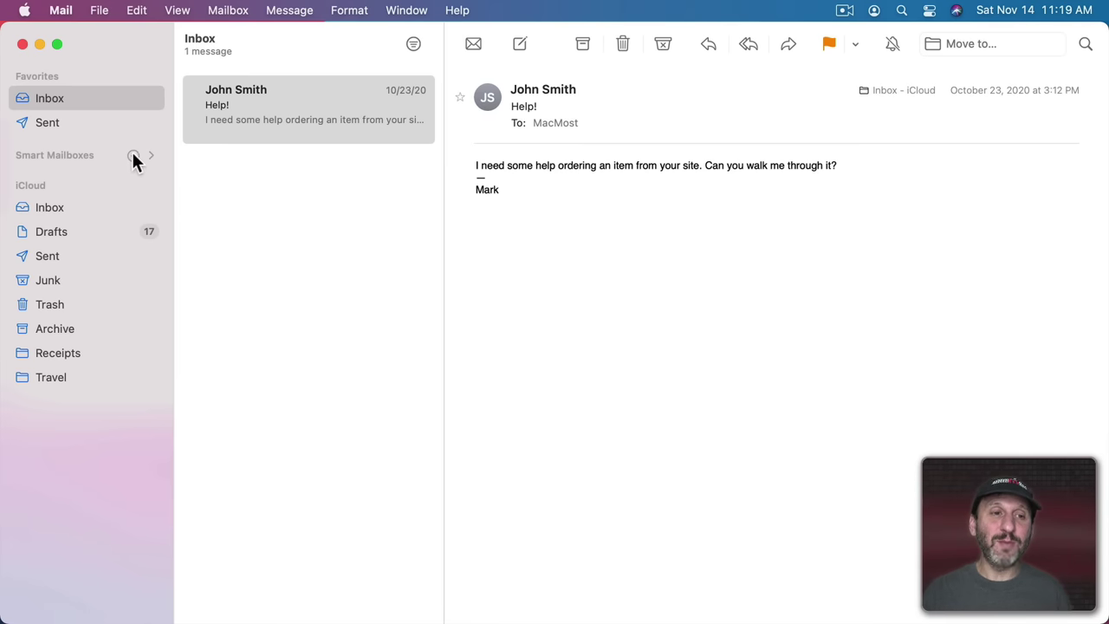
# Expand Smart Mailboxes in the sidebar and view the Today mailbox.
pyautogui.click(150, 155)
pyautogui.click(45, 182)
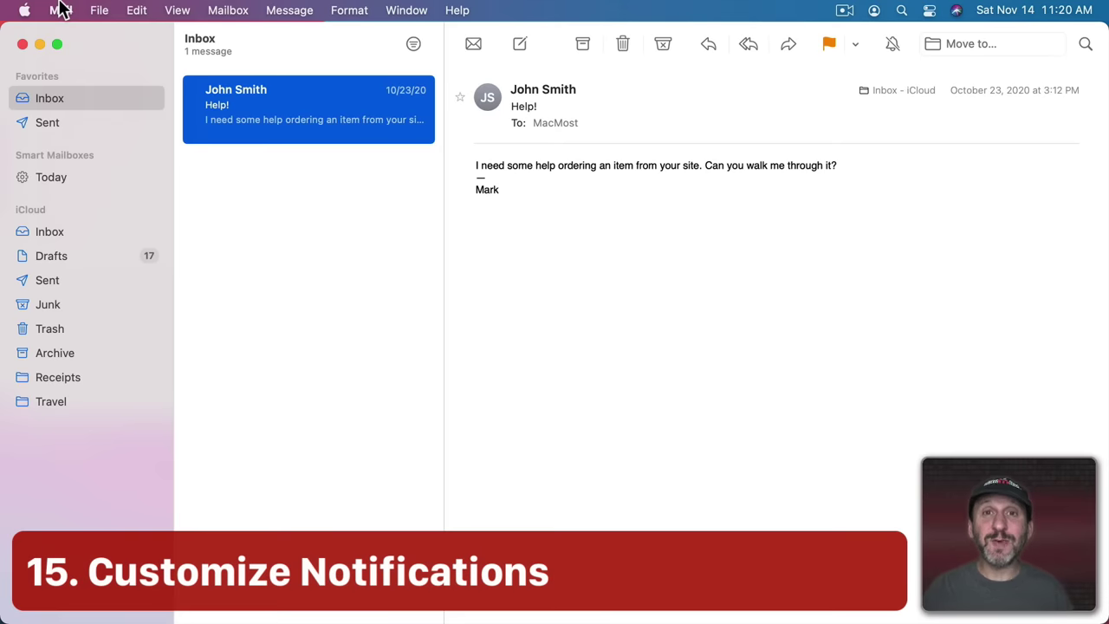
pyautogui.click(60, 9)
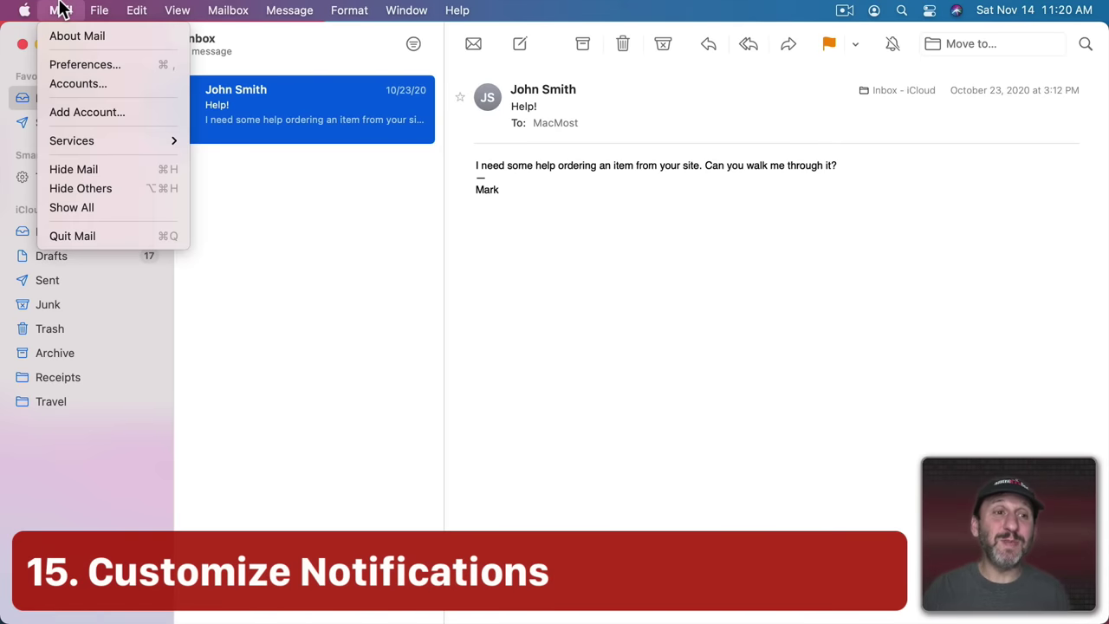
pyautogui.click(68, 61)
pyautogui.click(241, 232)
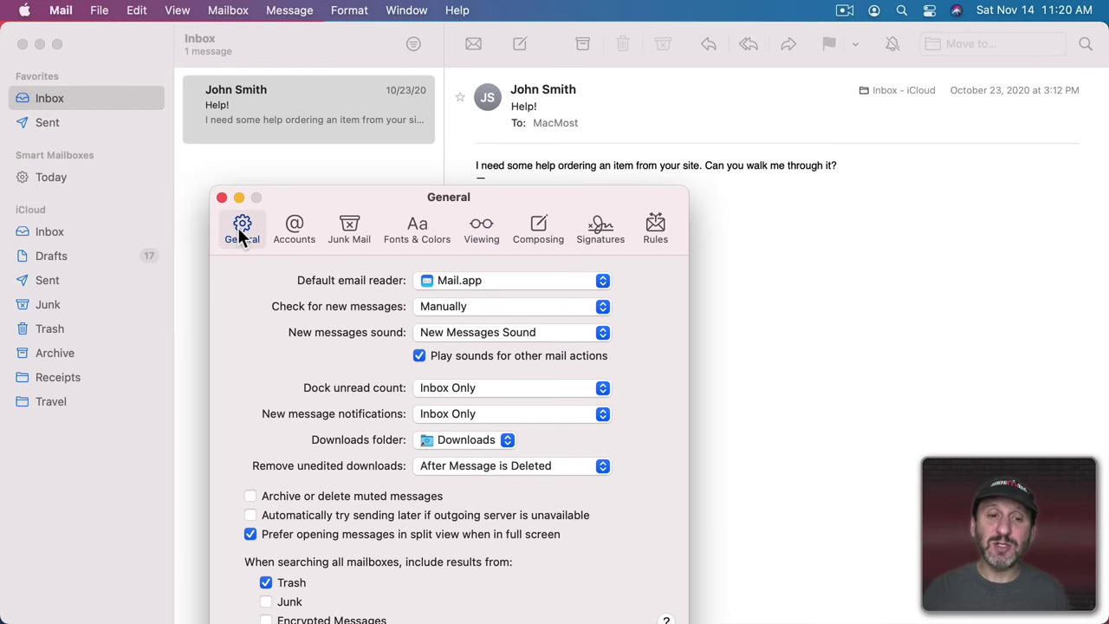
pyautogui.click(456, 414)
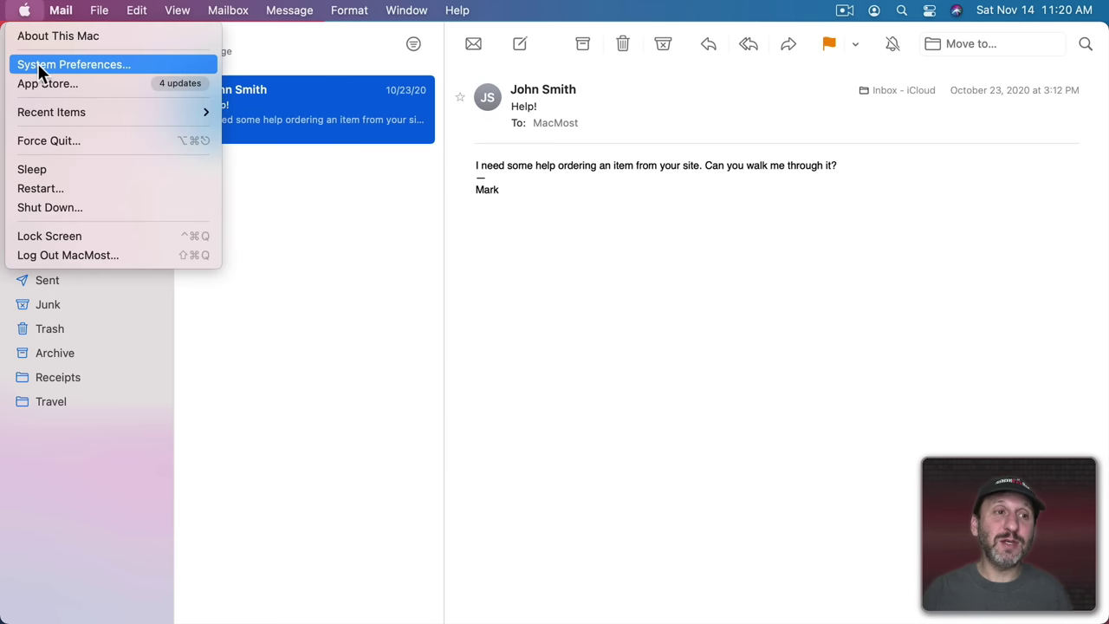
pyautogui.click(39, 67)
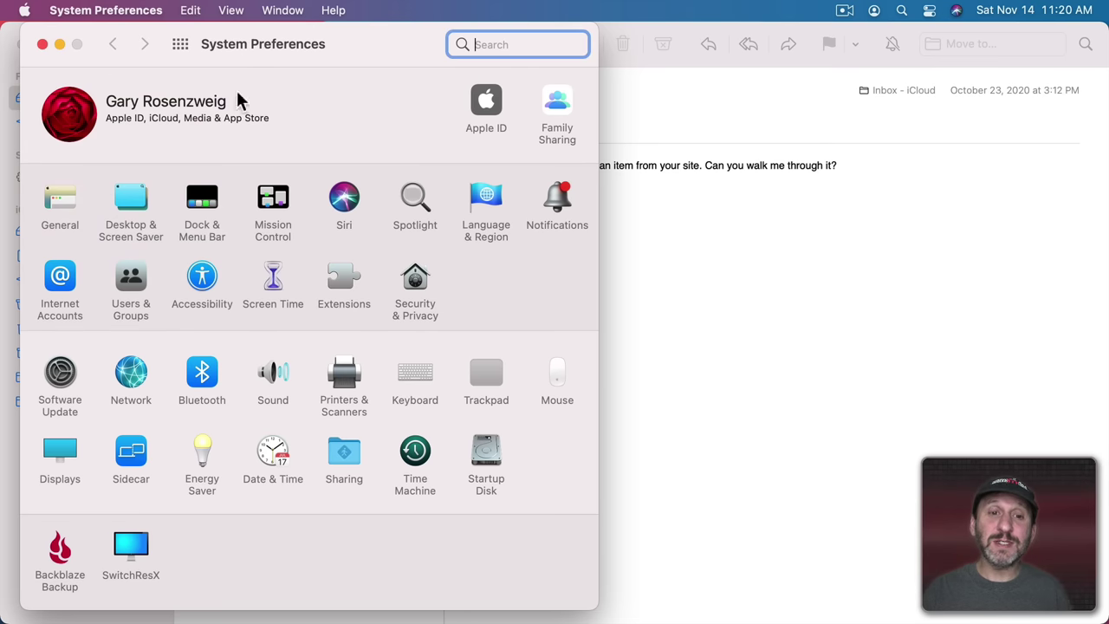
pyautogui.click(558, 196)
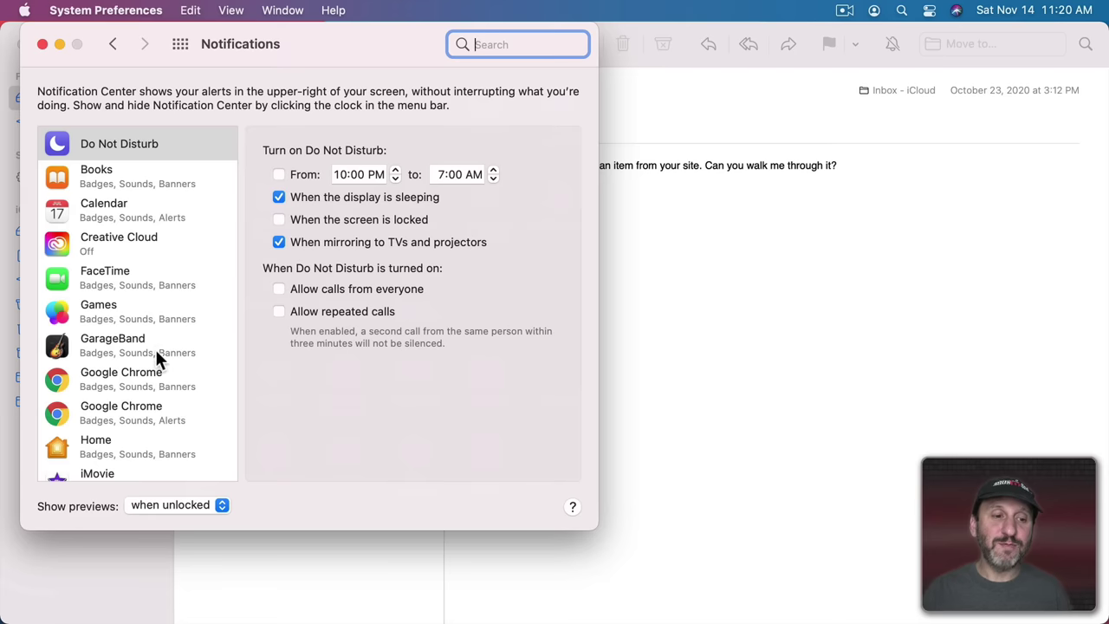
pyautogui.scroll(-5, 154, 351)
pyautogui.click(132, 350)
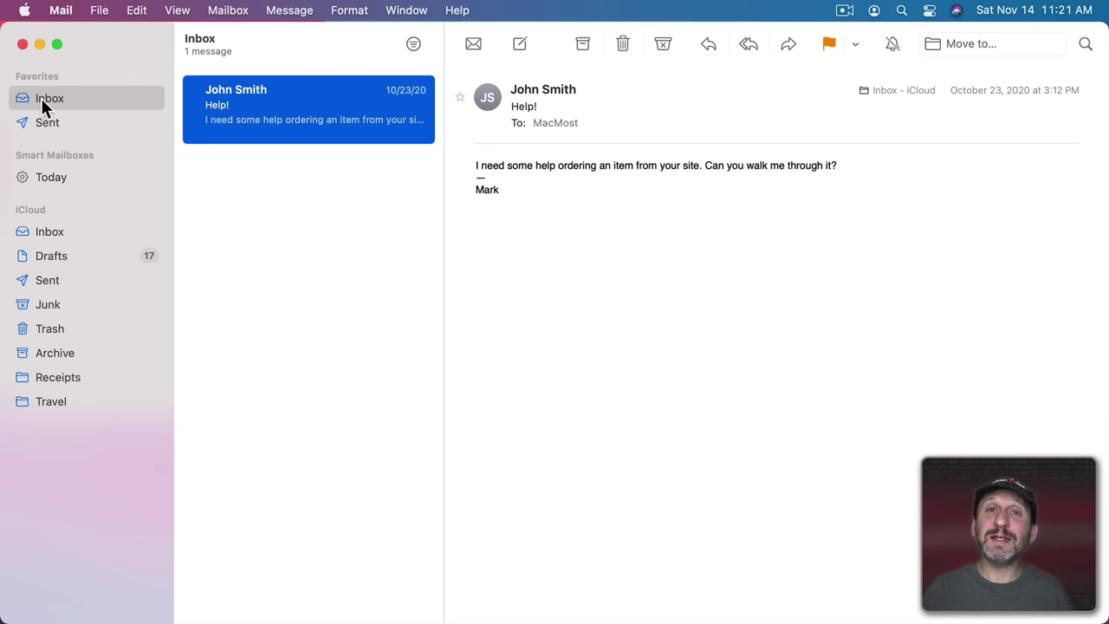
pyautogui.click(241, 10)
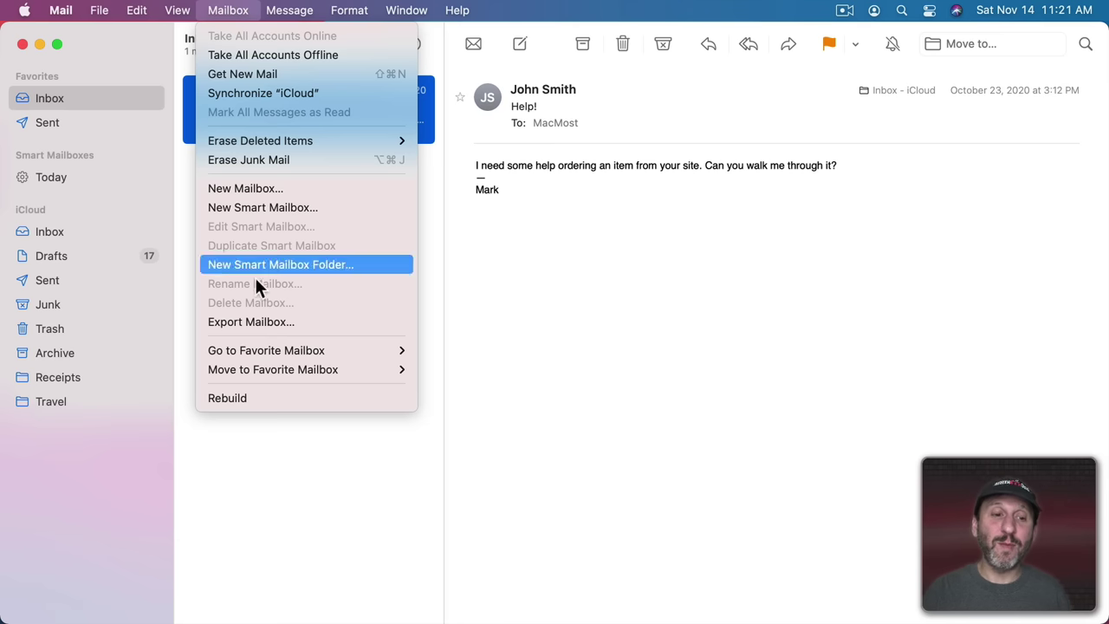
pyautogui.click(243, 460)
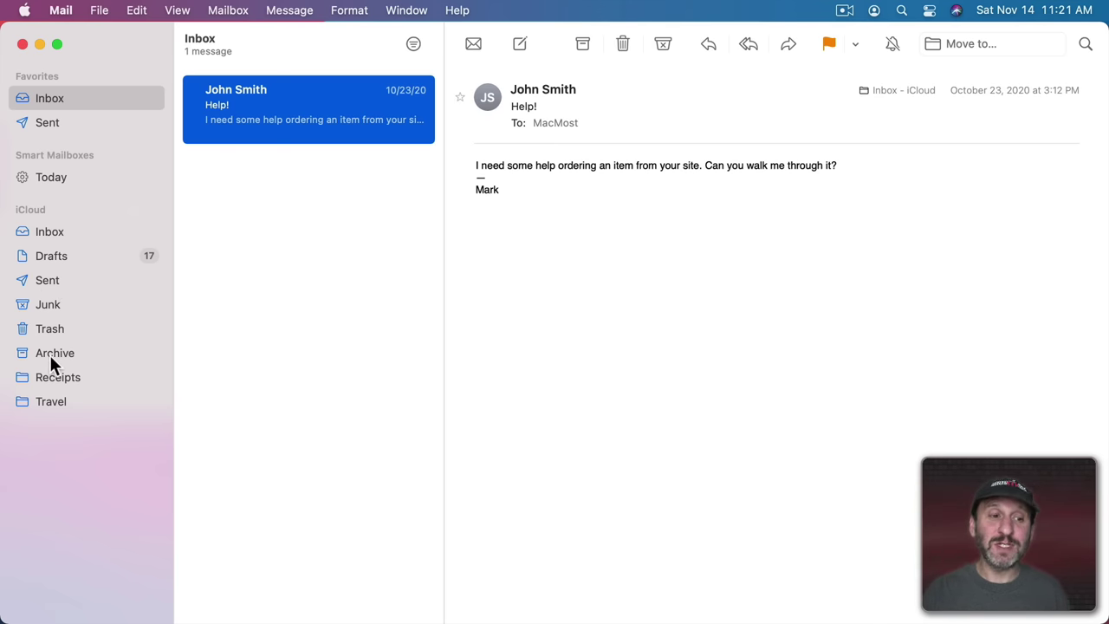
# Add the Archive mailbox to Favorites, then collapse and re-expand the iCloud mailboxes.
pyautogui.moveTo(49, 354); pyautogui.dragTo(54, 145)
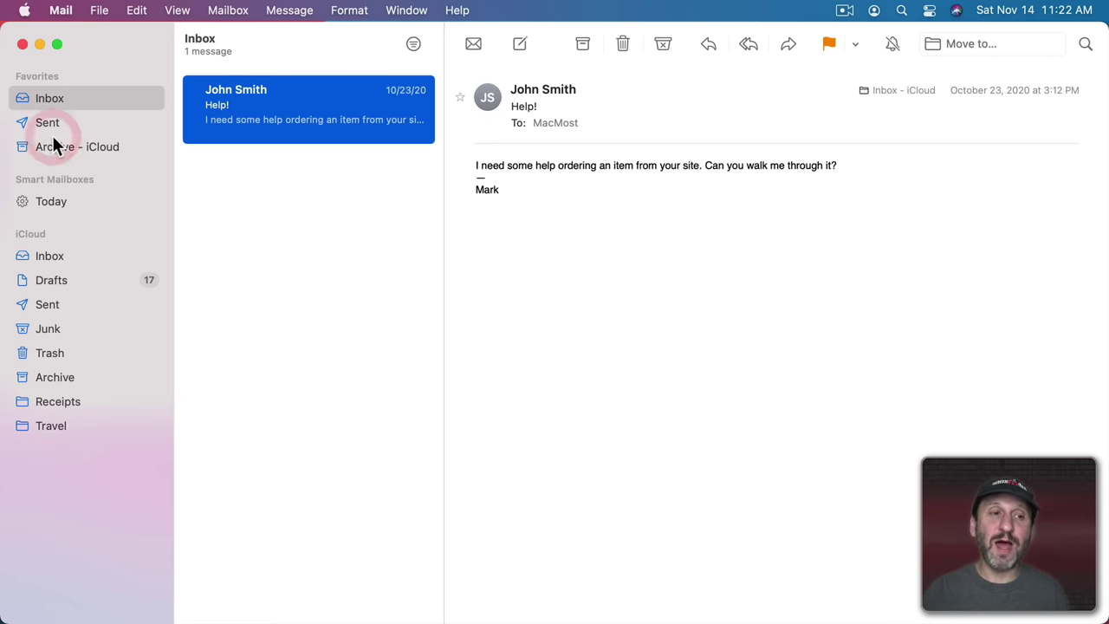
pyautogui.click(150, 234)
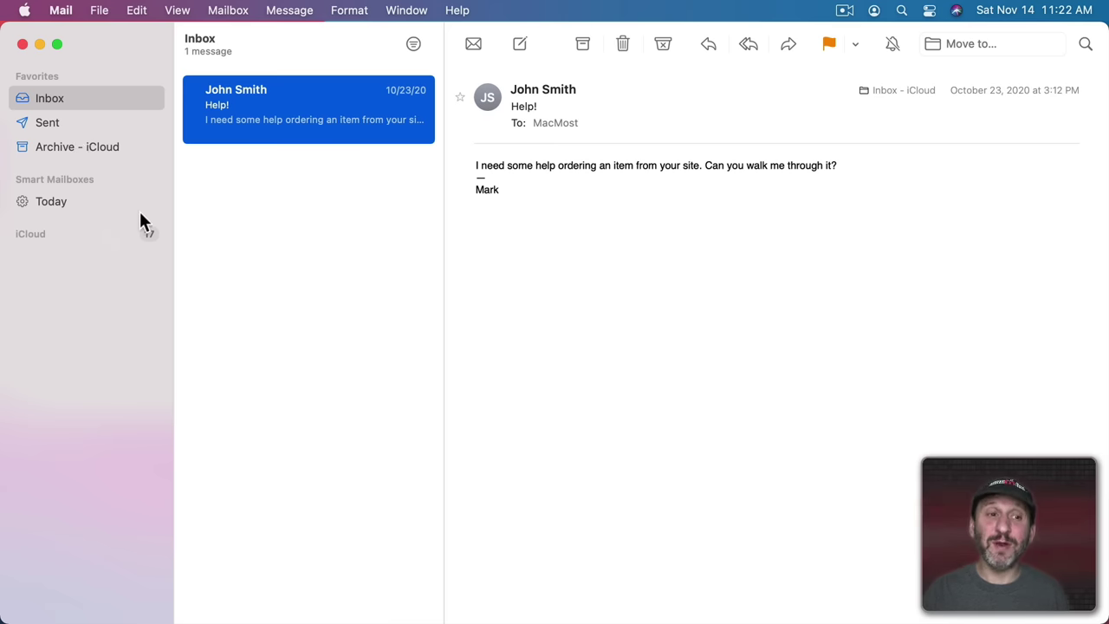
pyautogui.click(150, 234)
# Check the favorite Inbox's options, then drag Archive back out of Favorites.
pyautogui.keyDown('ctrl'); pyautogui.click(49, 99); pyautogui.keyUp('ctrl')
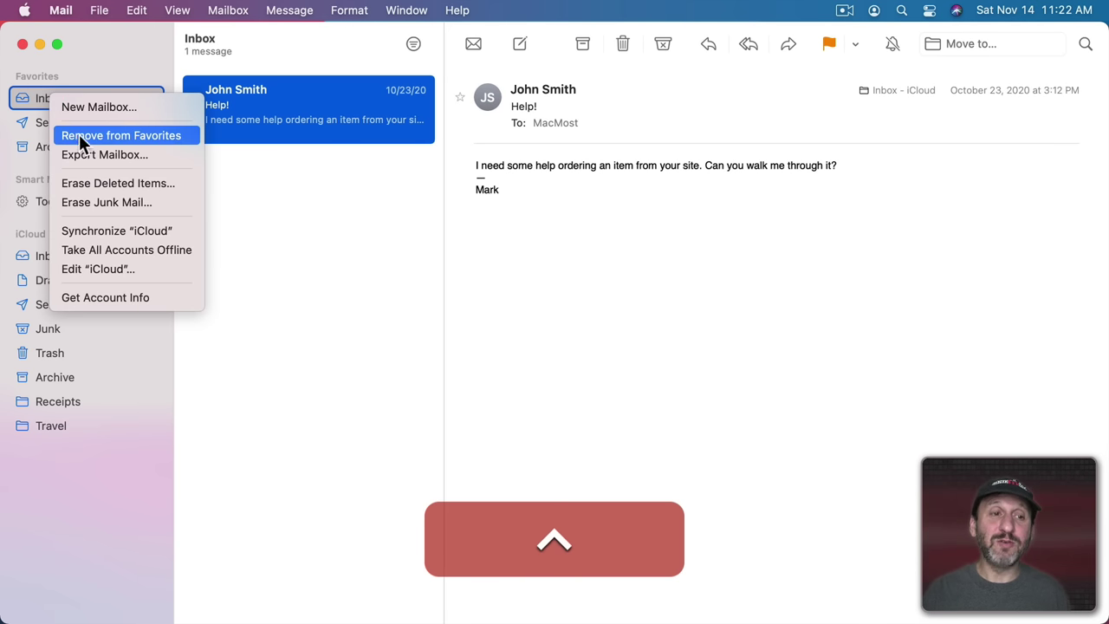
pyautogui.press('Escape')
pyautogui.moveTo(81, 140); pyautogui.dragTo(440, 207)
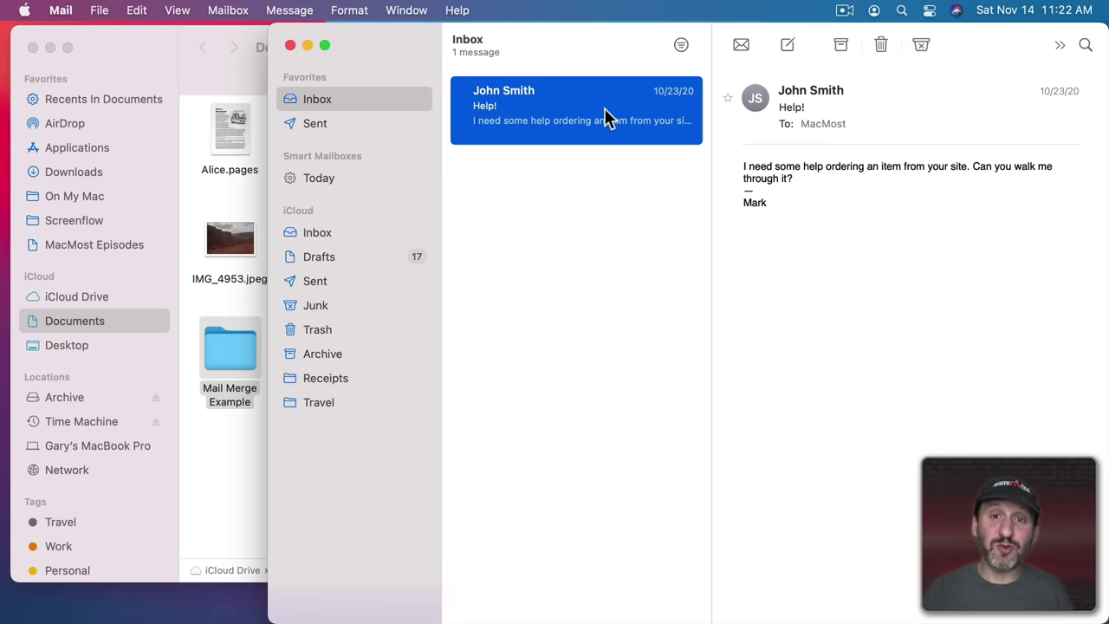
# Save the Help! message into the Finder Documents folder and select Help!.eml.
pyautogui.moveTo(607, 116); pyautogui.dragTo(229, 477)
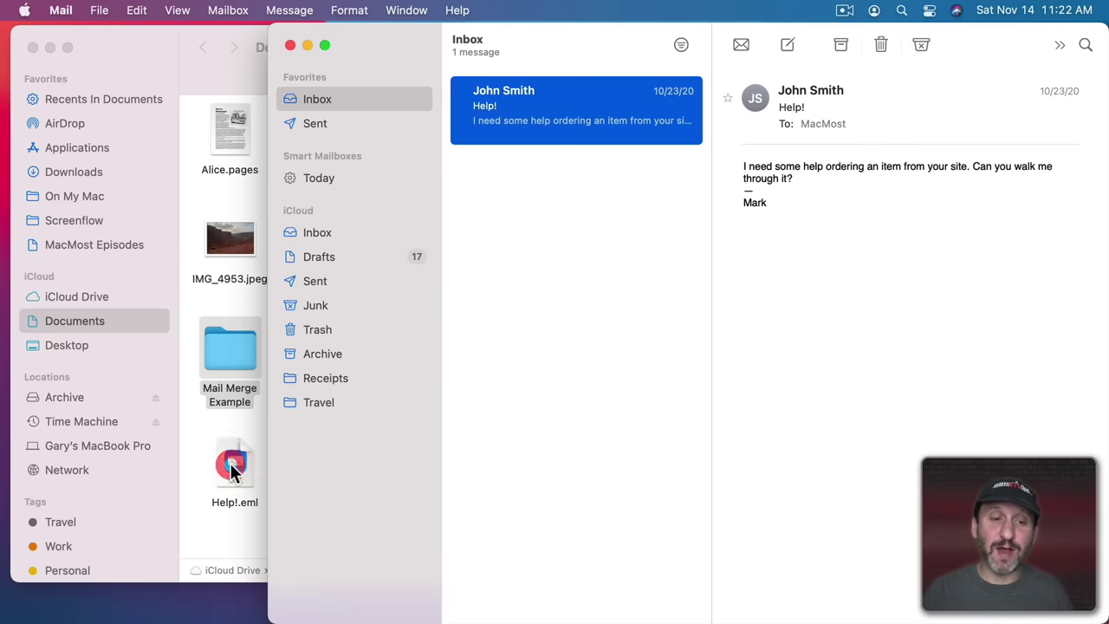
pyautogui.click(216, 544)
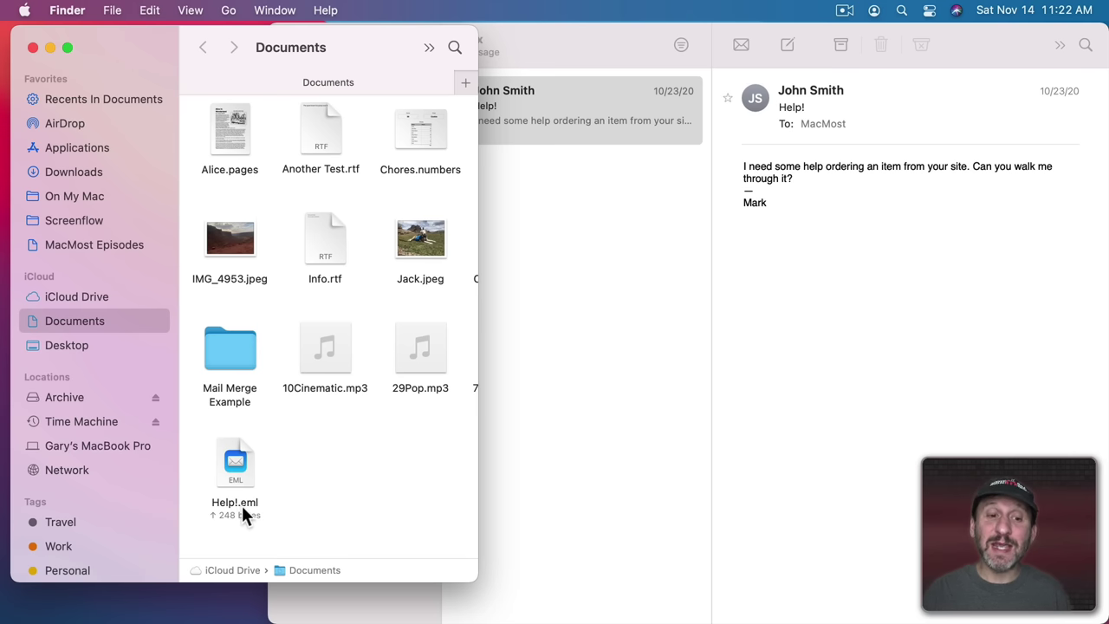
pyautogui.click(228, 467)
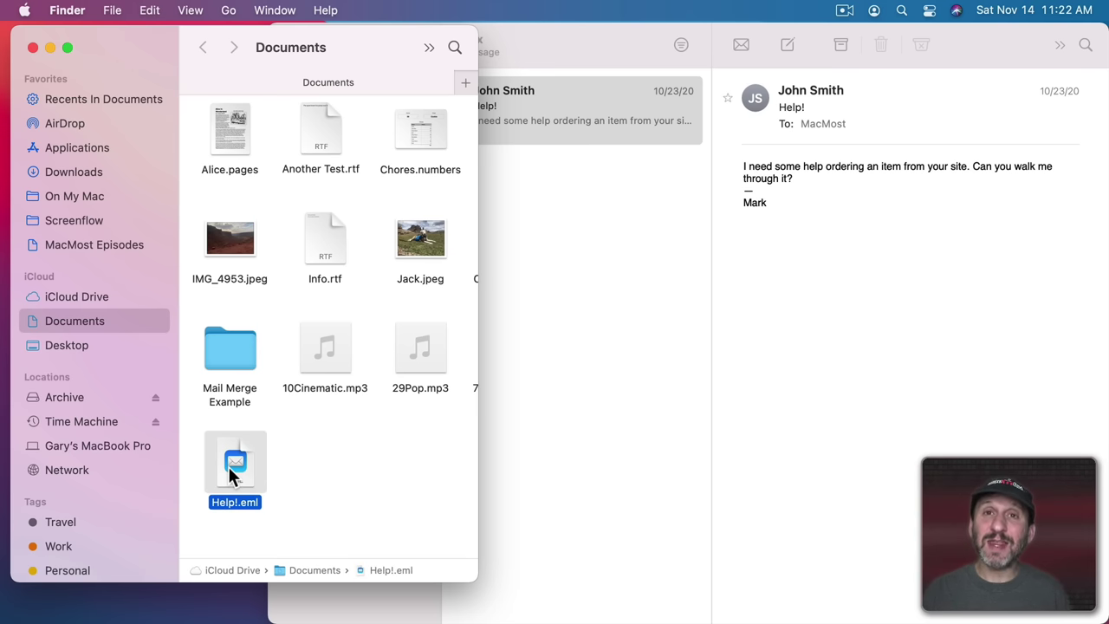
# Quick Look Help!.eml, close the preview, and reopen the email in Mail.
pyautogui.press('space')
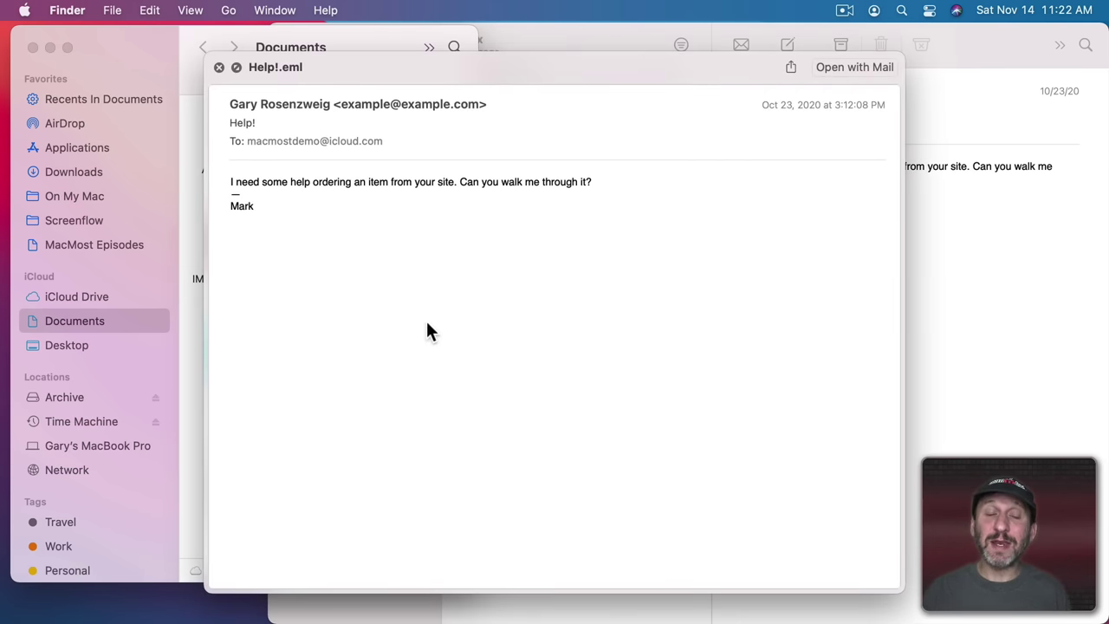
pyautogui.press('space')
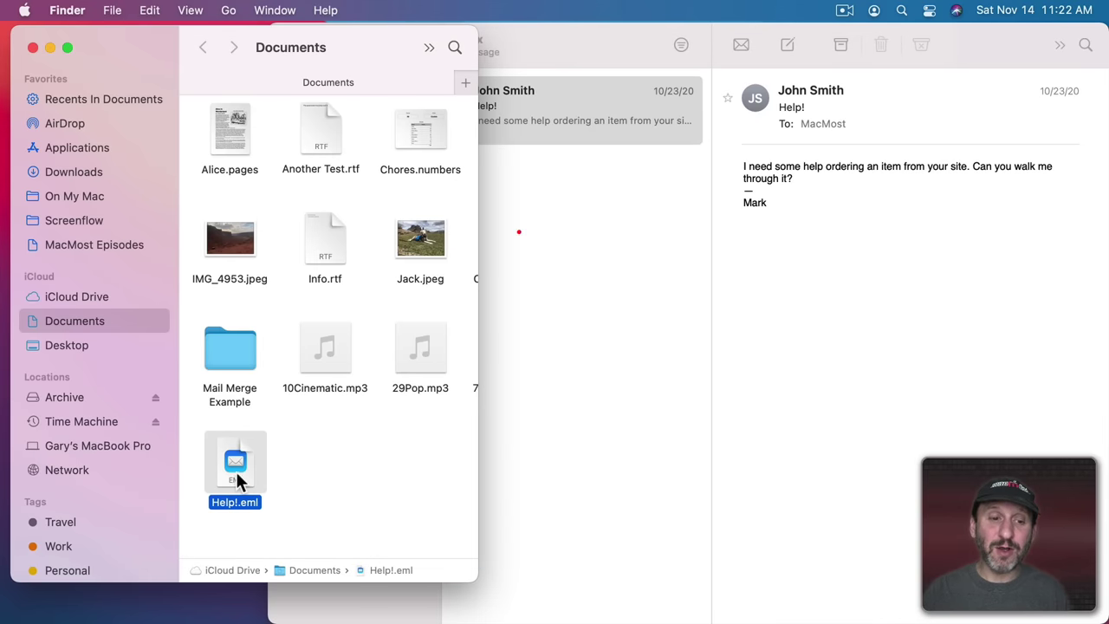
pyautogui.doubleClick(236, 471)
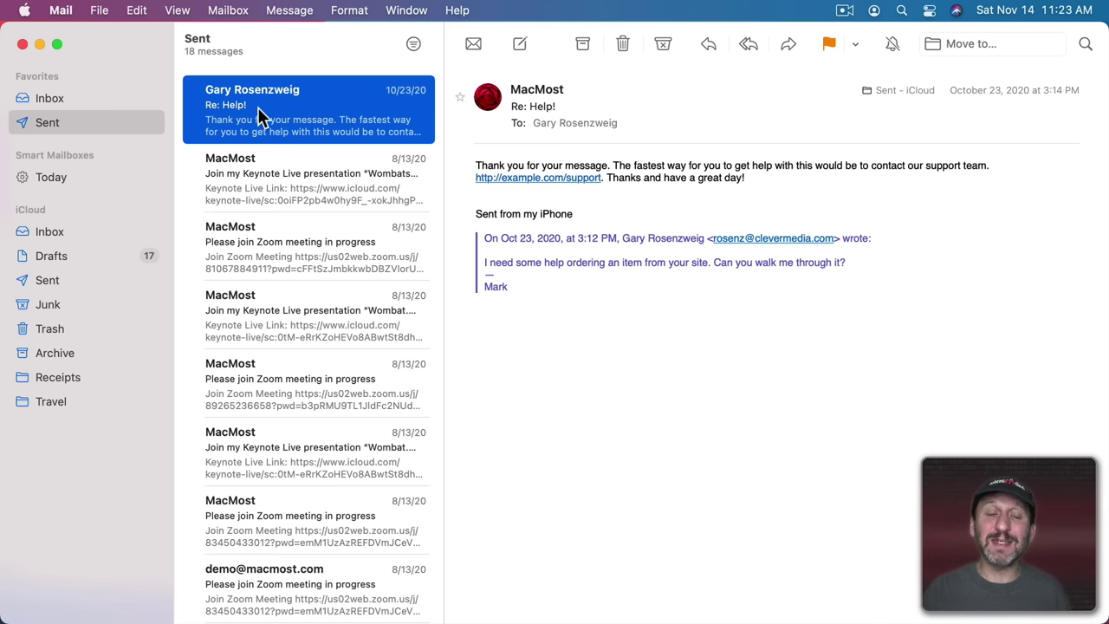
# Use Message > Send Again on the Re: Help! reply and delete its To recipient.
pyautogui.click(288, 10)
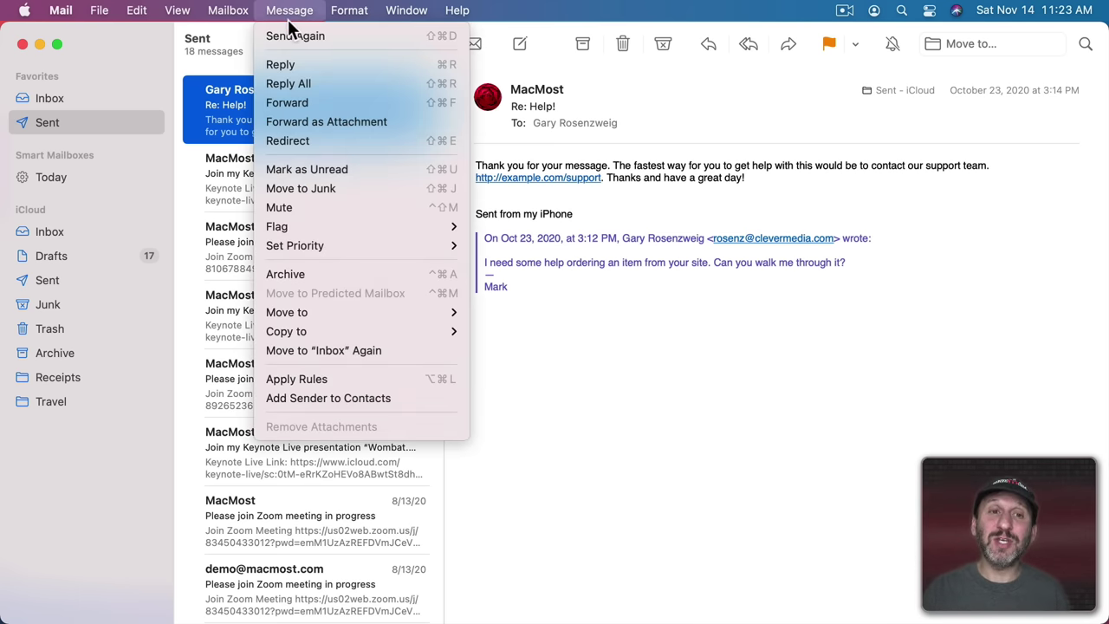
pyautogui.click(293, 36)
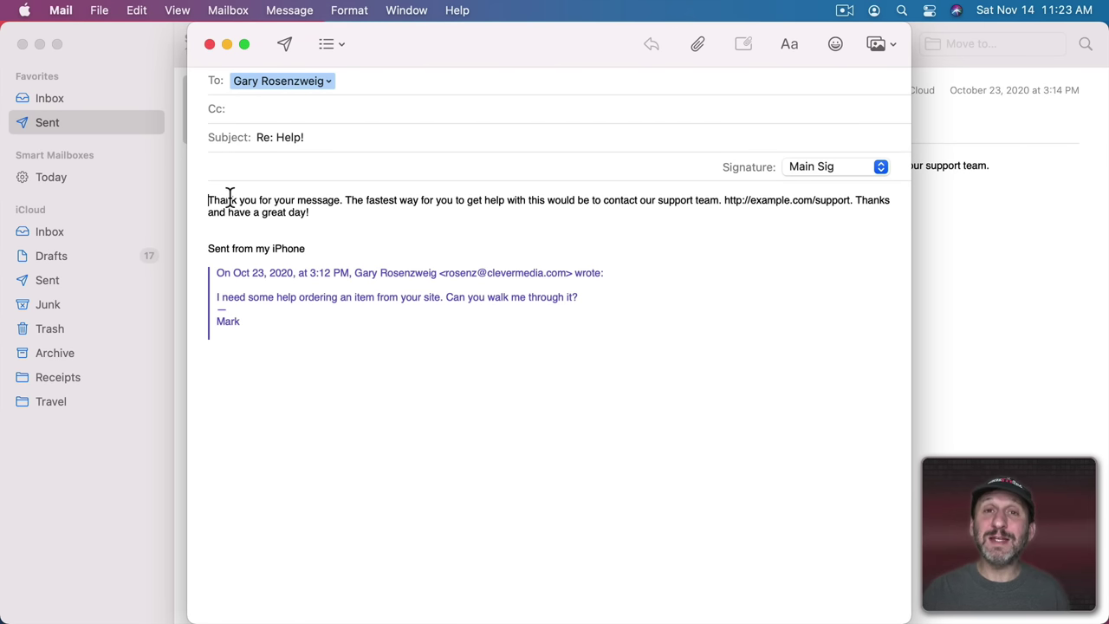
pyautogui.click(351, 82)
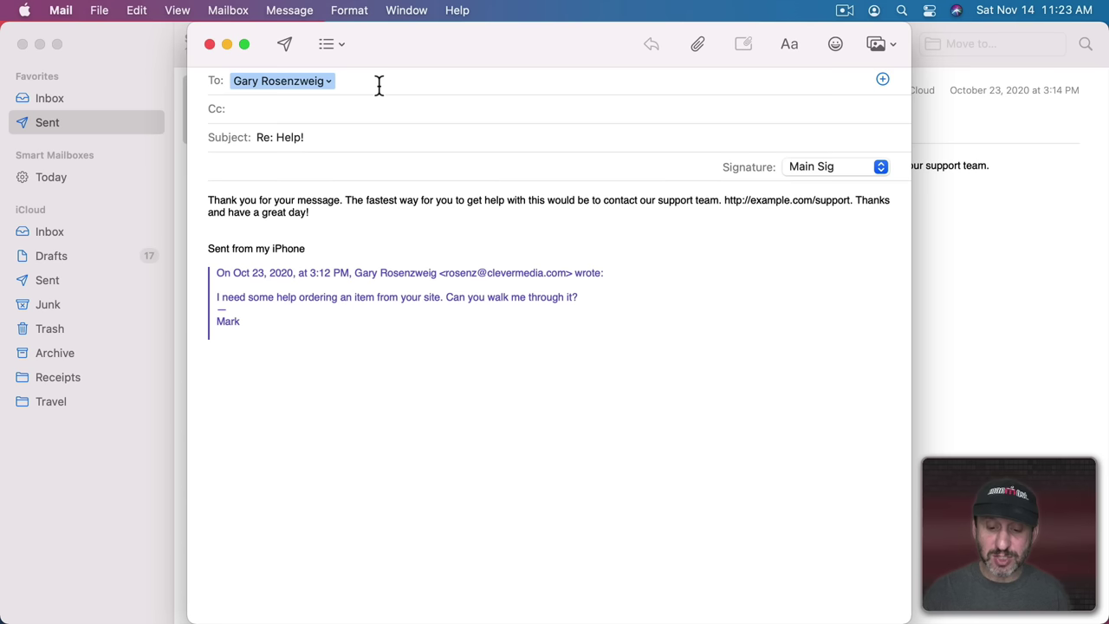
pyautogui.press('BackSpace')
pyautogui.press('BackSpace')
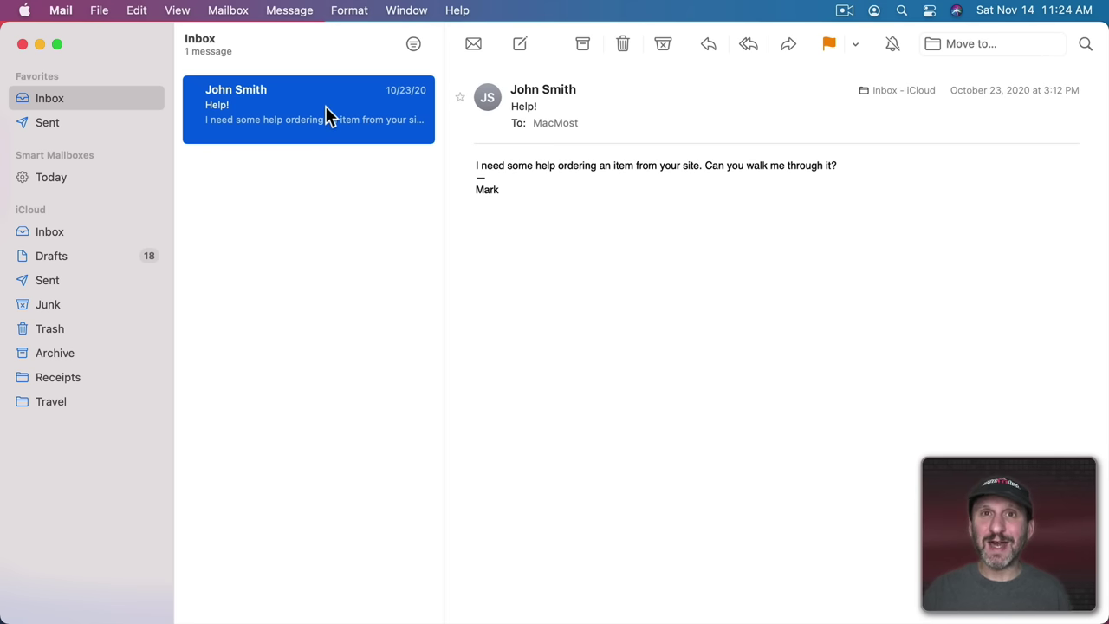
# Switch Mail to column layout, sort by From, and widen the From column.
pyautogui.click(179, 10)
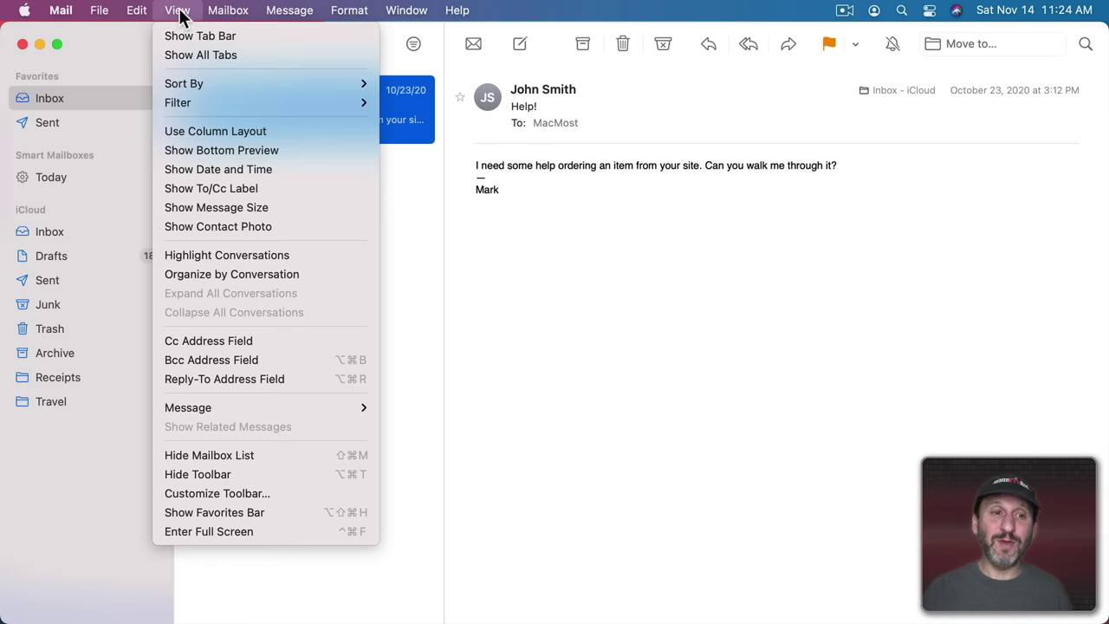
pyautogui.click(203, 131)
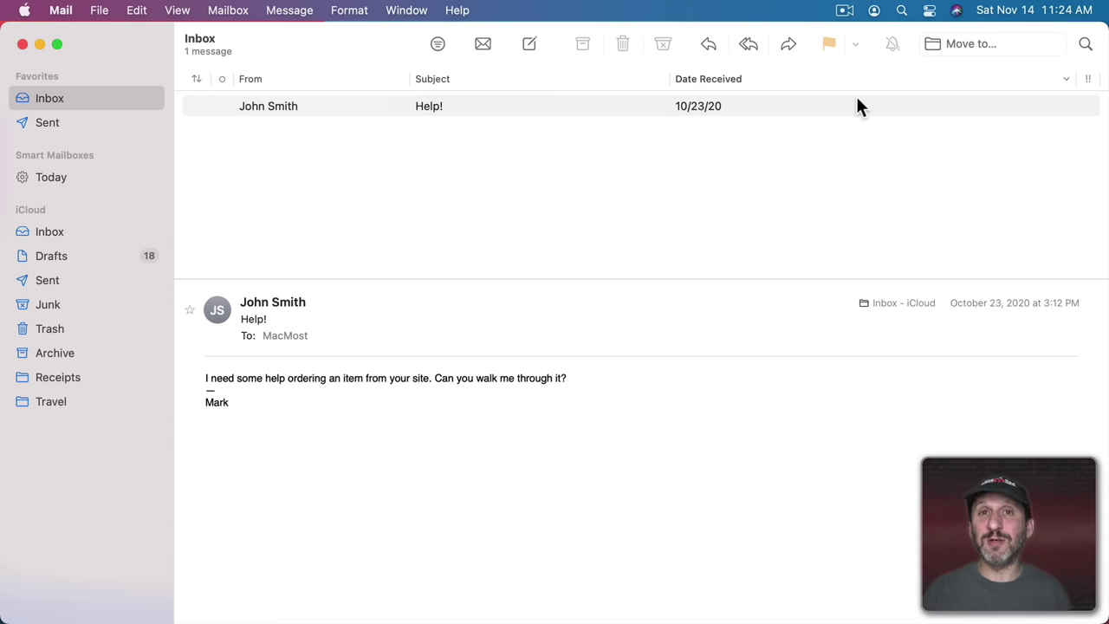
pyautogui.click(360, 81)
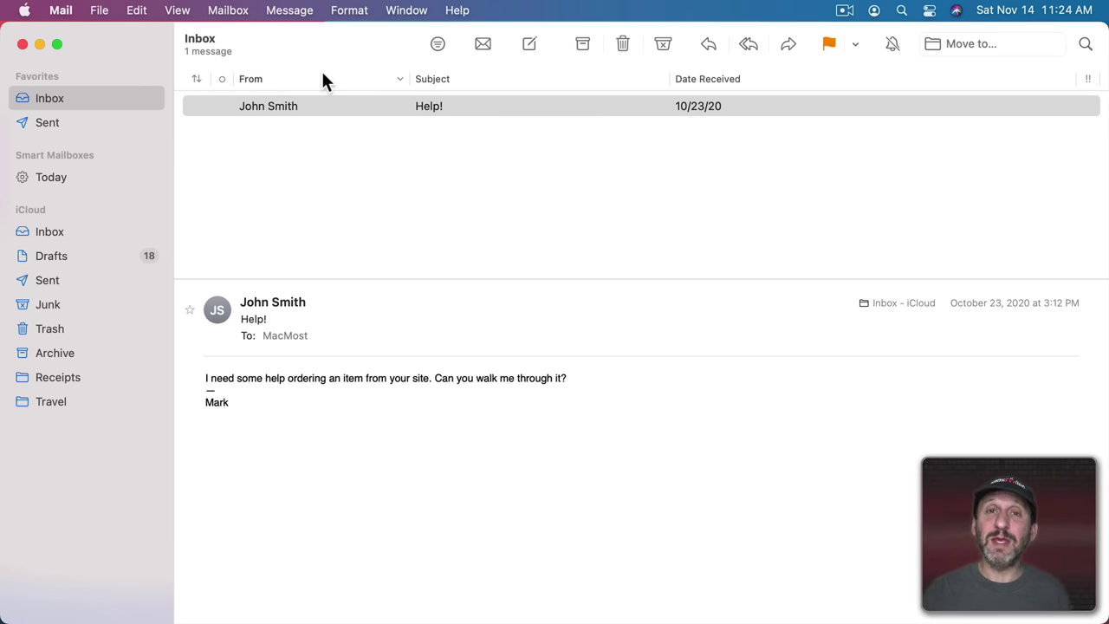
pyautogui.moveTo(409, 77); pyautogui.dragTo(433, 78)
pyautogui.rightClick(508, 82)
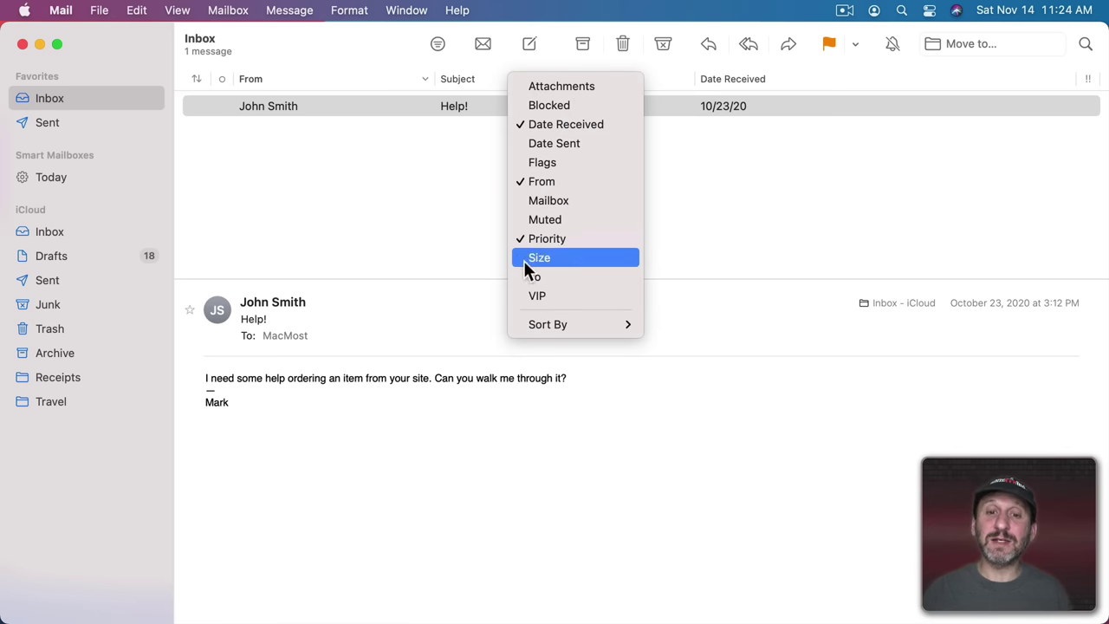
pyautogui.click(360, 241)
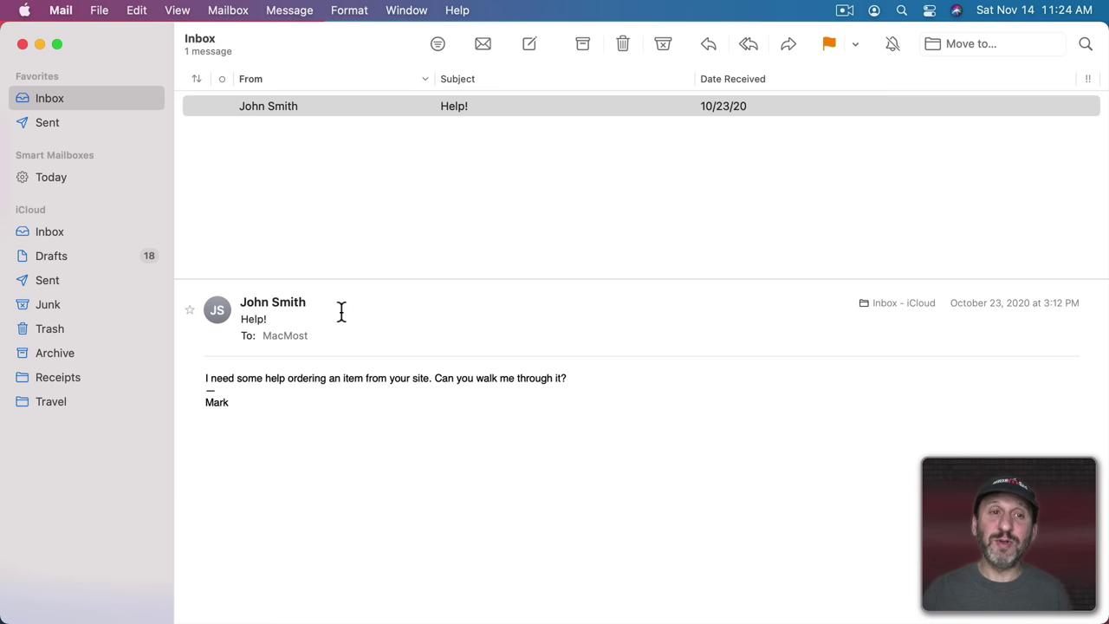
# Show the message preview in a side pane and widen the reading pane.
pyautogui.click(176, 10)
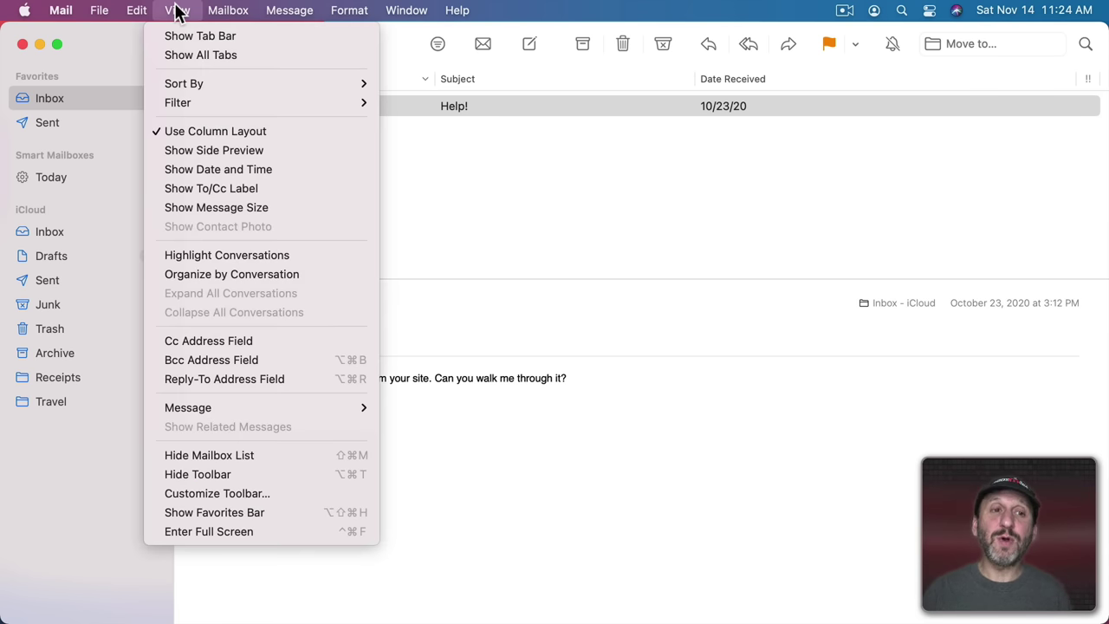
pyautogui.click(200, 149)
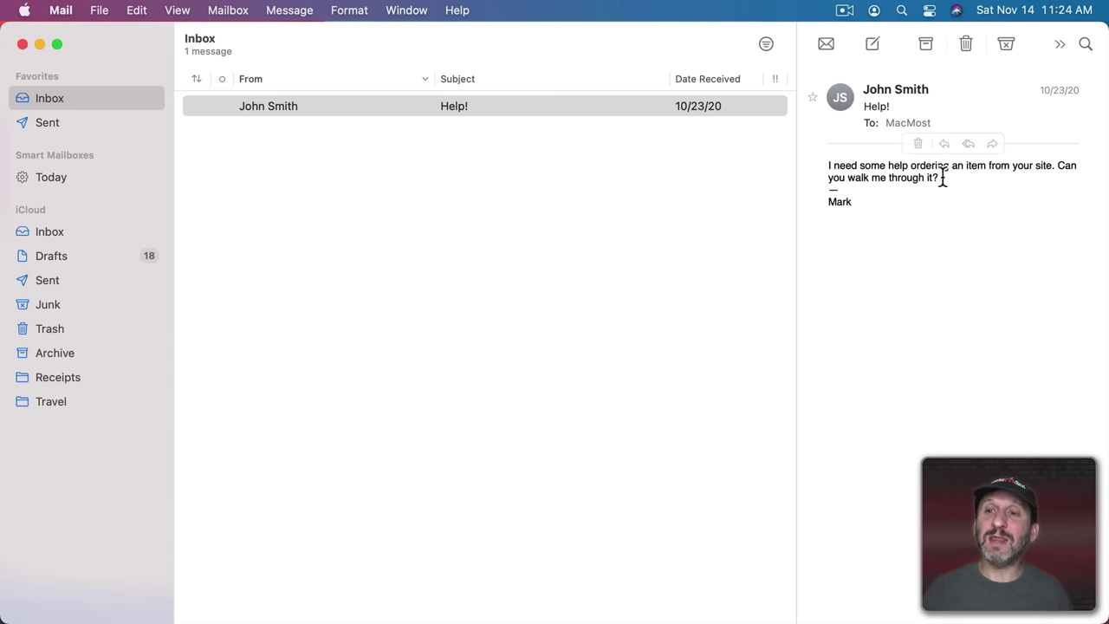
pyautogui.moveTo(795, 167); pyautogui.dragTo(656, 160)
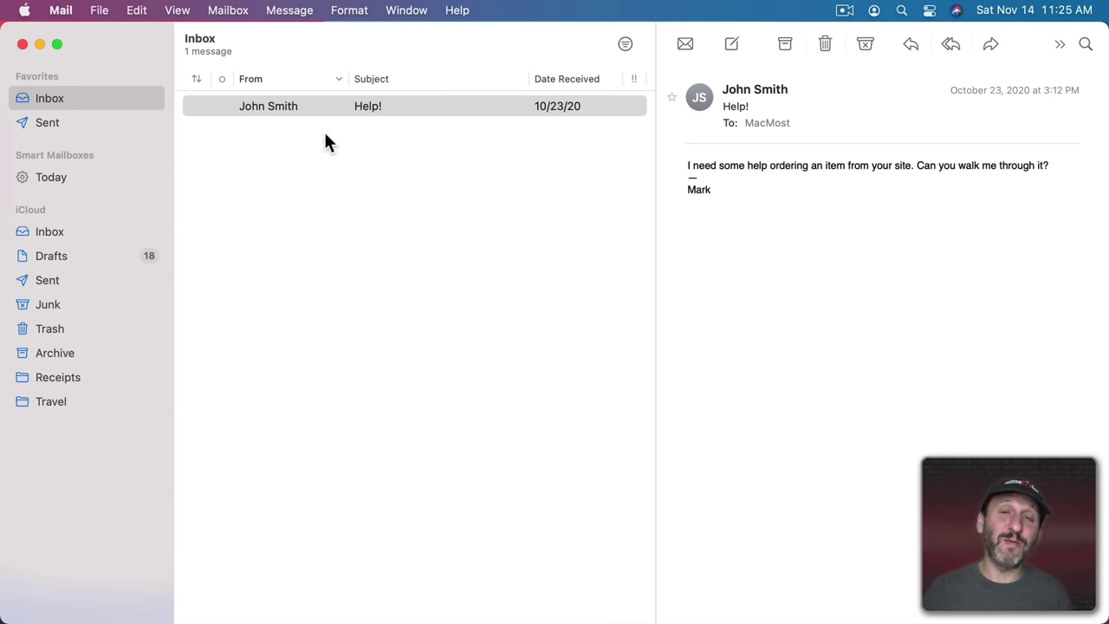